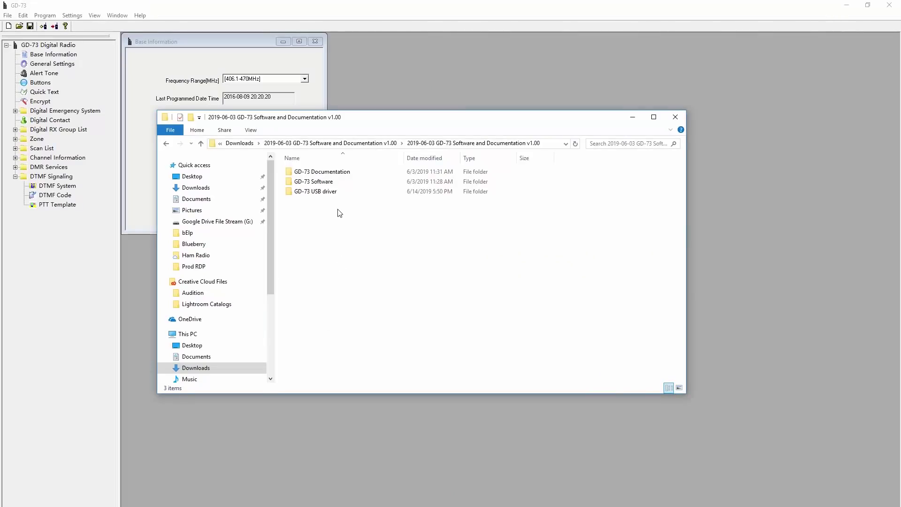
Step: Run the usblib_hrc7000 driver installer as administrator, save the walkie-talkie-C7000 setup file, and confirm the install
{"action": "double_click", "coordinate": [318, 193]}
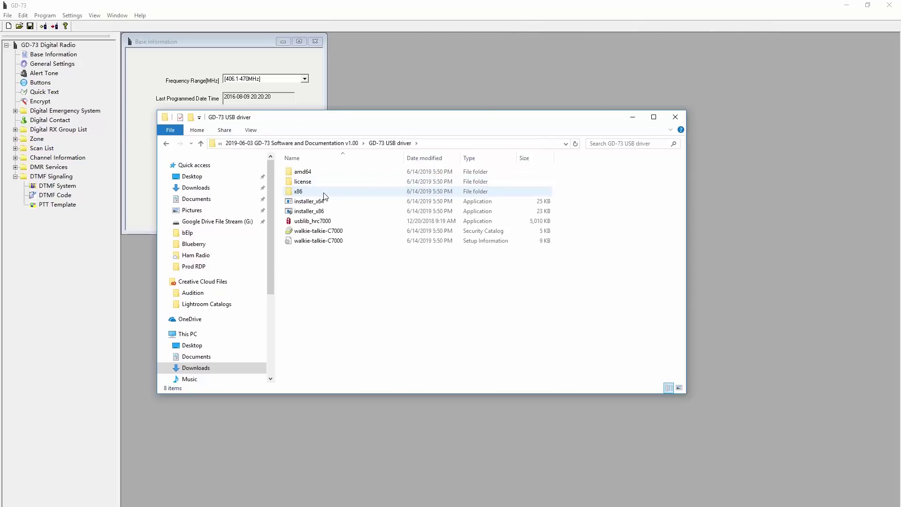
{"action": "left_click", "coordinate": [315, 224]}
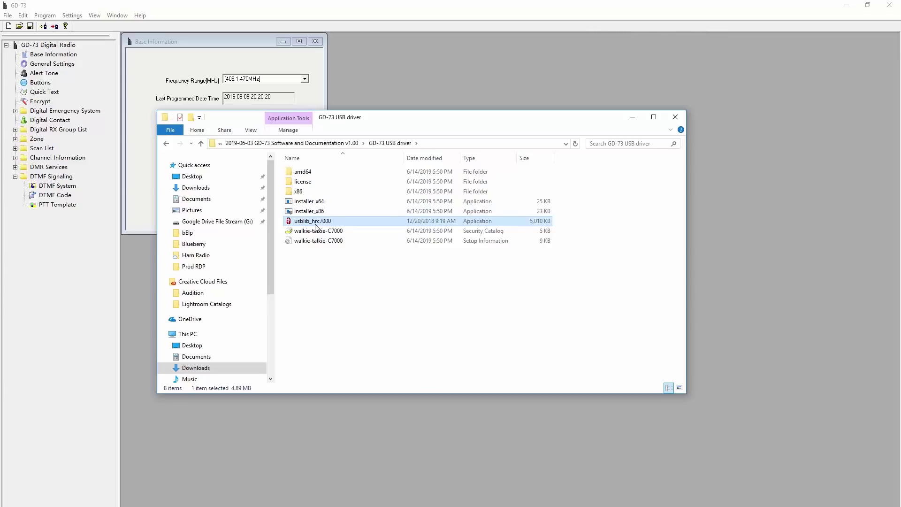
{"action": "right_click", "coordinate": [316, 227]}
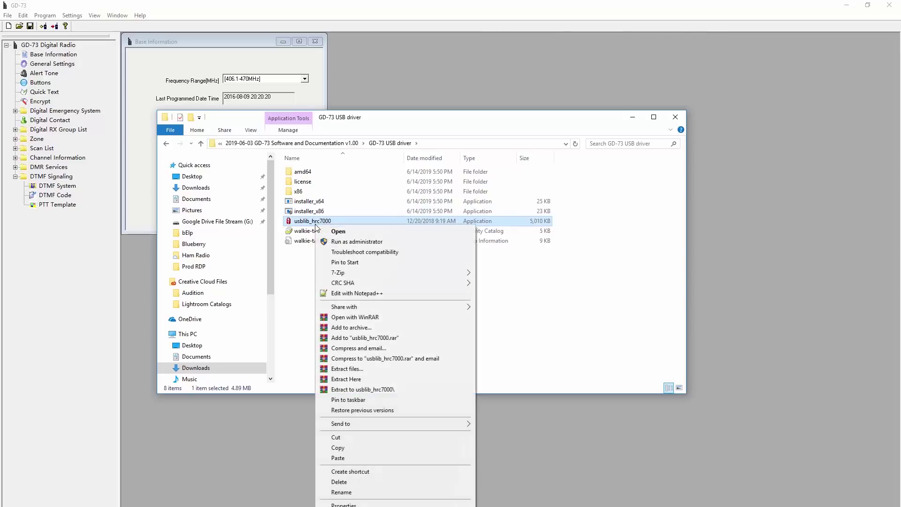
{"action": "left_click", "coordinate": [349, 244]}
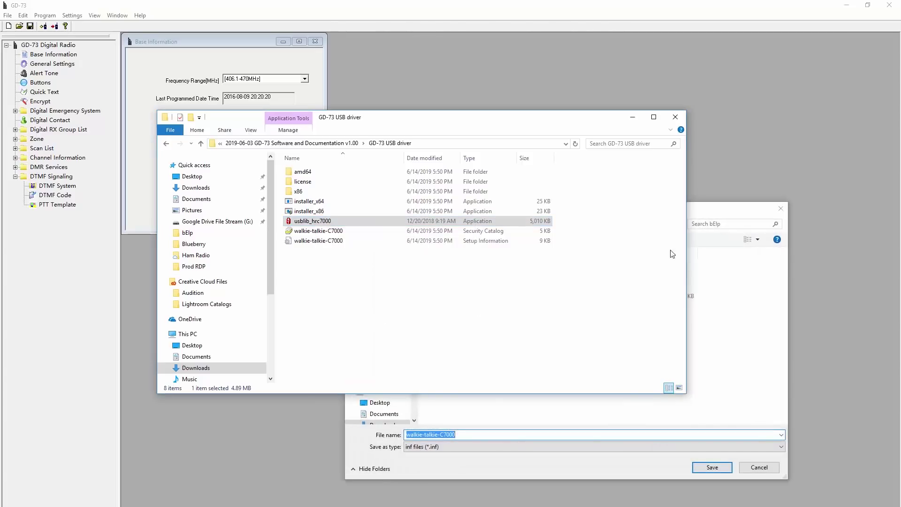
{"action": "left_click_drag", "start_coordinate": [704, 216], "coordinate": [644, 142]}
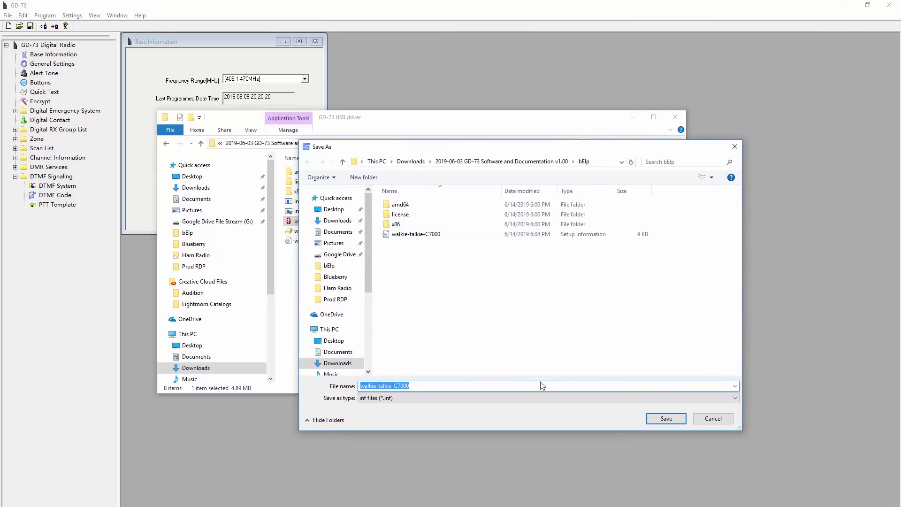
{"action": "left_click", "coordinate": [666, 418]}
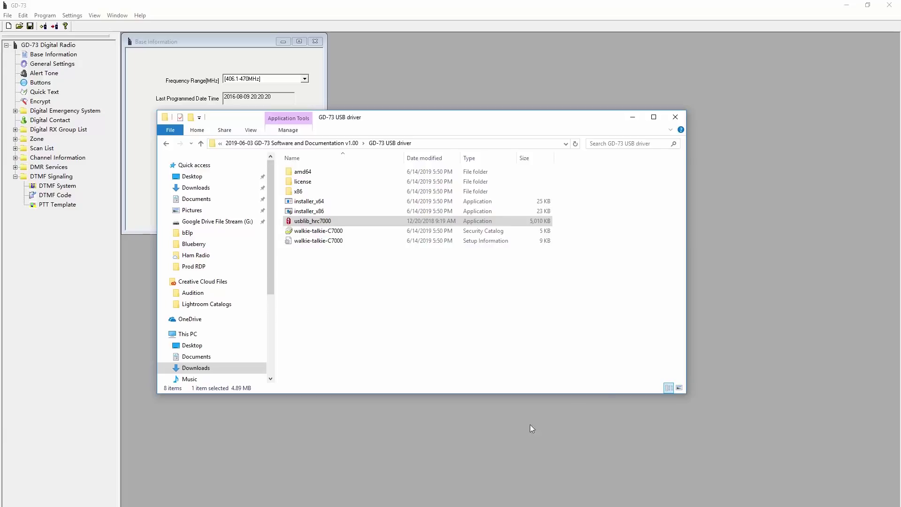
{"action": "left_click", "coordinate": [633, 118]}
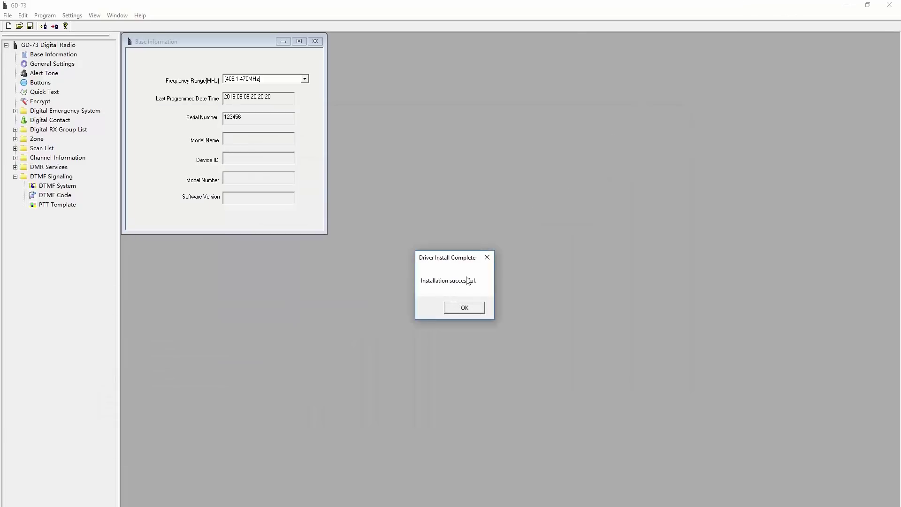
{"action": "left_click", "coordinate": [464, 308]}
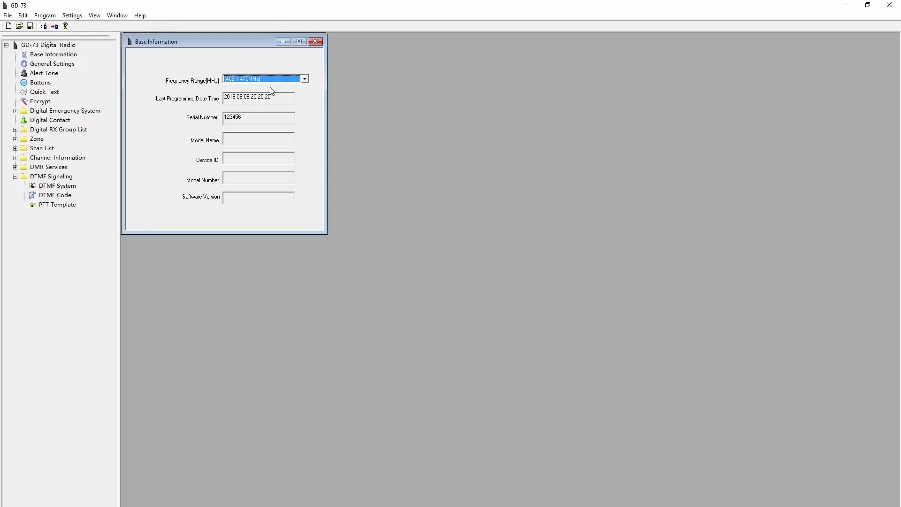
{"action": "left_click", "coordinate": [306, 81]}
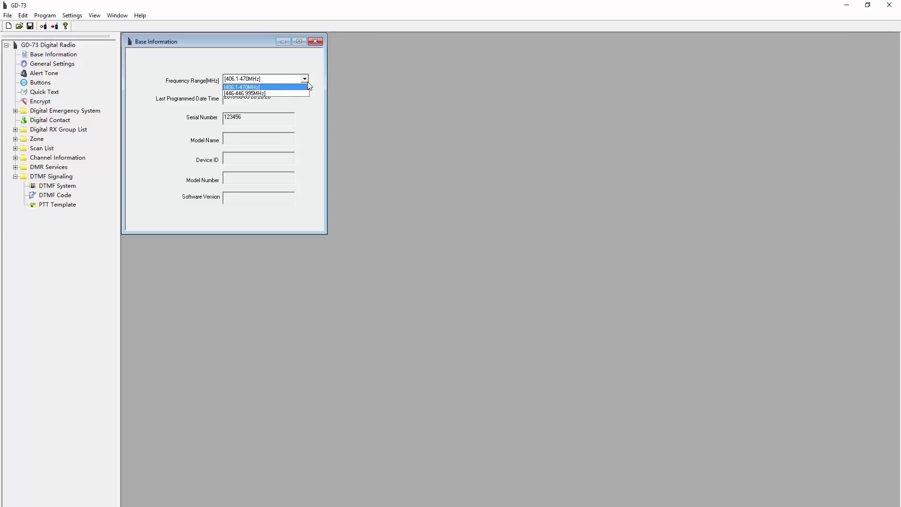
{"action": "left_click", "coordinate": [306, 80]}
{"action": "left_click", "coordinate": [304, 81]}
{"action": "left_click", "coordinate": [303, 78]}
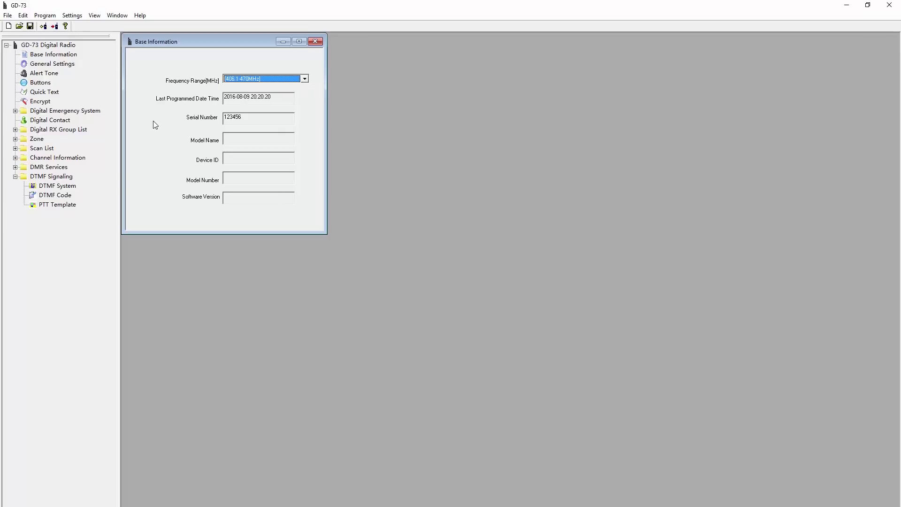
{"action": "left_click", "coordinate": [53, 63]}
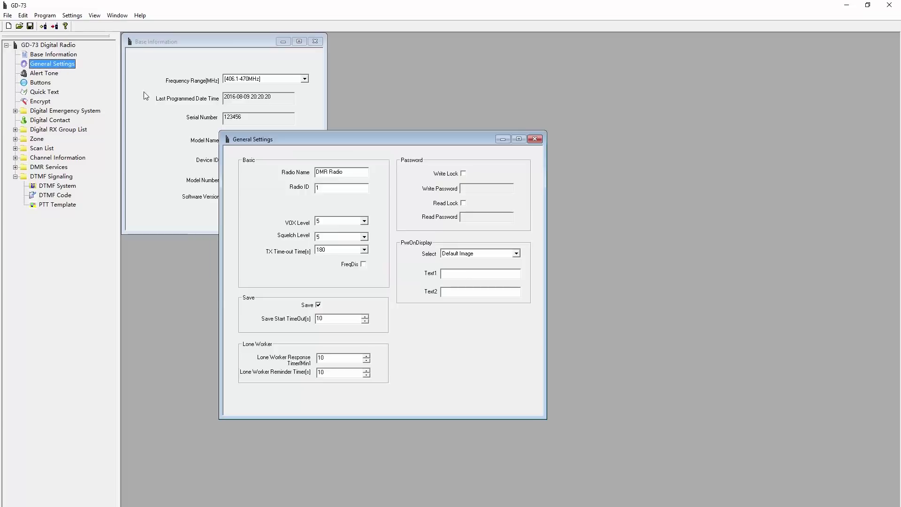
Step: Enter the operator's callsign as Radio Name and DMR ID as Radio ID, keeping squelch 5 and time-out 180
{"action": "left_click_drag", "start_coordinate": [346, 172], "coordinate": [315, 172]}
{"action": "type", "text": "K3WOC"}
{"action": "key", "text": "Tab"}
{"action": "type", "text": "3143442"}
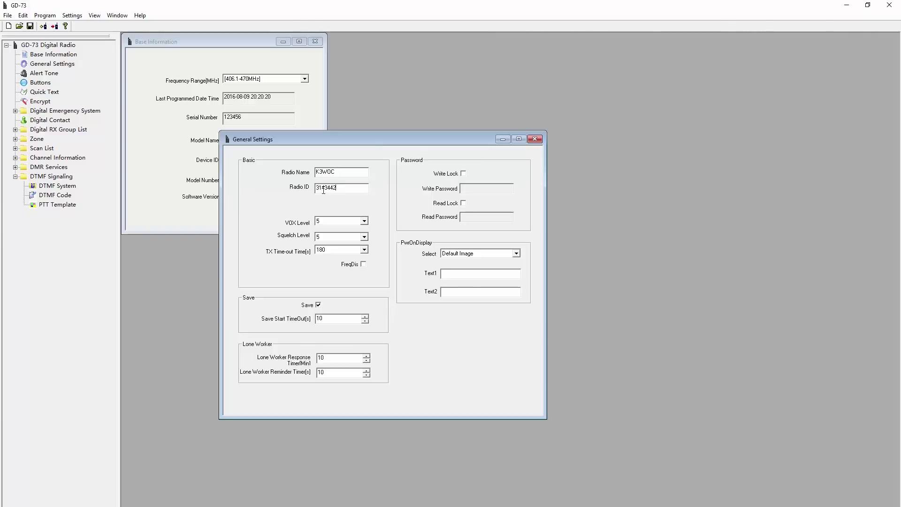
{"action": "left_click", "coordinate": [327, 237]}
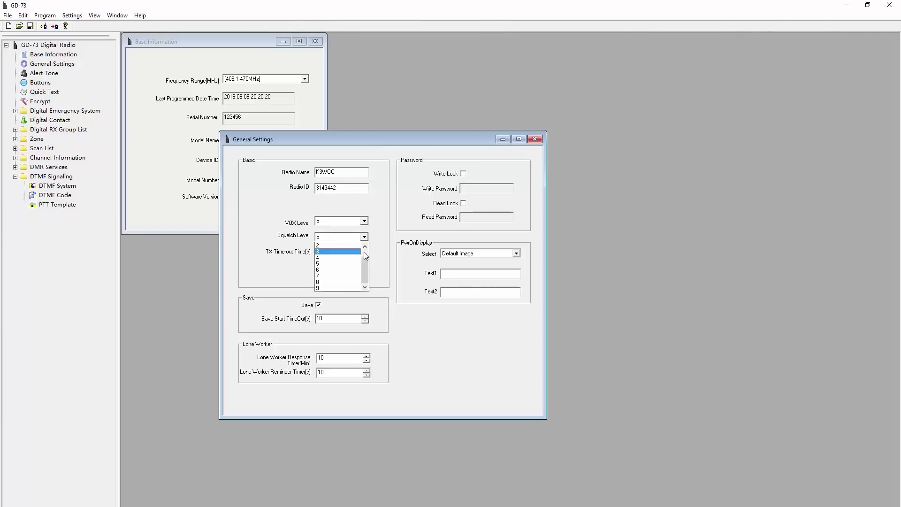
{"action": "left_click", "coordinate": [382, 234]}
{"action": "left_click", "coordinate": [365, 250]}
{"action": "left_click", "coordinate": [366, 252]}
{"action": "left_click", "coordinate": [353, 265]}
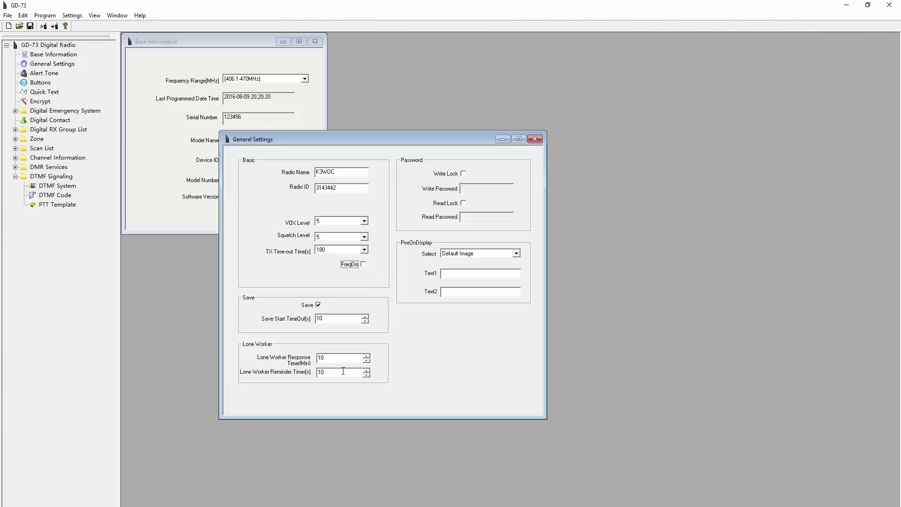
Step: Set the power-on display to Custom Text, with 'Welcome' on line 1 and the callsign on line 2
{"action": "left_click", "coordinate": [466, 256]}
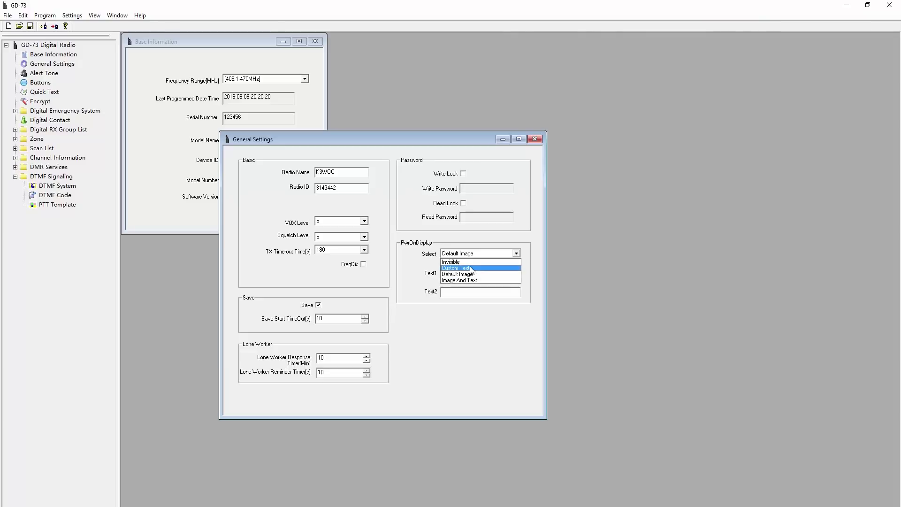
{"action": "left_click", "coordinate": [471, 268]}
{"action": "left_click", "coordinate": [470, 274]}
{"action": "type", "text": "Welcome"}
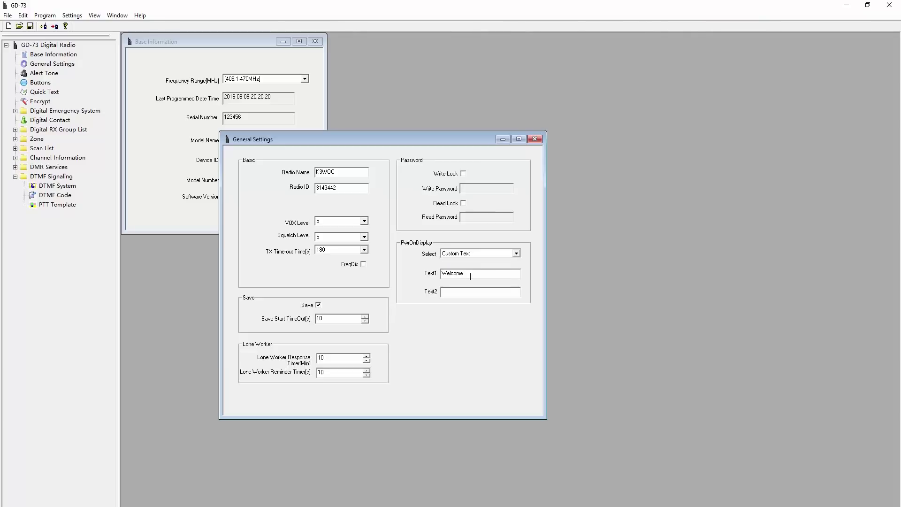
{"action": "left_click", "coordinate": [465, 291]}
{"action": "type", "text": "K3WOC"}
Step: Close General Settings and Base Information, and briefly check the Alert Tone settings
{"action": "left_click", "coordinate": [534, 139]}
{"action": "left_click", "coordinate": [315, 41]}
{"action": "left_click", "coordinate": [44, 74]}
{"action": "left_click", "coordinate": [387, 152]}
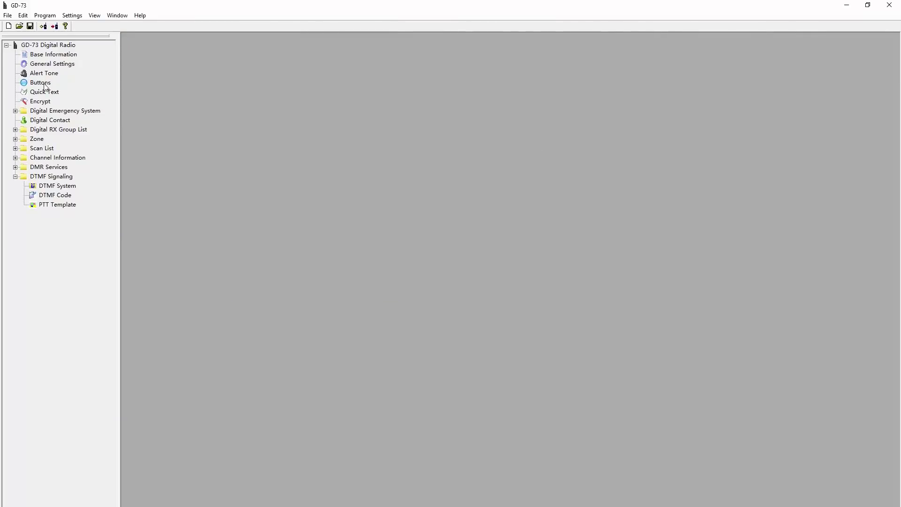
Step: Review side button 1, leaving short press at None and long press at Power Level
{"action": "left_click", "coordinate": [45, 83]}
{"action": "left_click_drag", "start_coordinate": [271, 164], "coordinate": [229, 110]}
{"action": "left_click", "coordinate": [342, 192]}
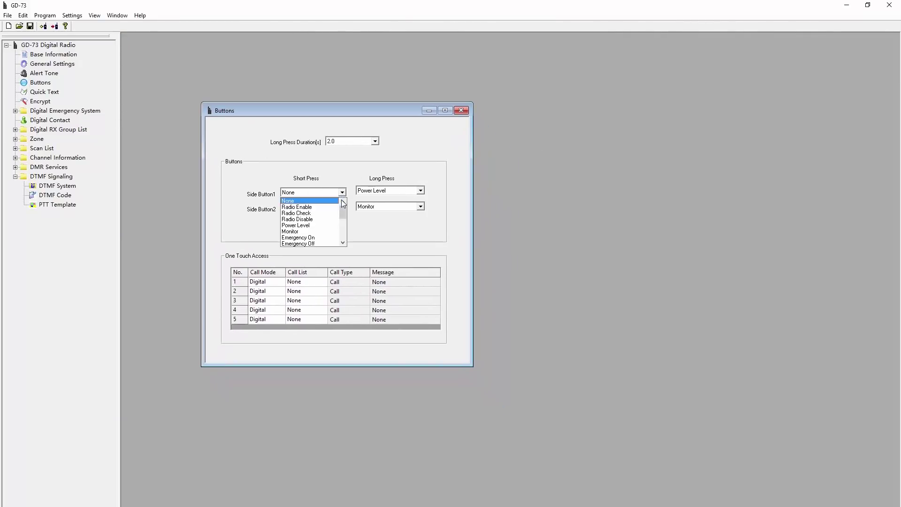
{"action": "scroll", "coordinate": [307, 221], "scroll_direction": "down", "scroll_amount": 1}
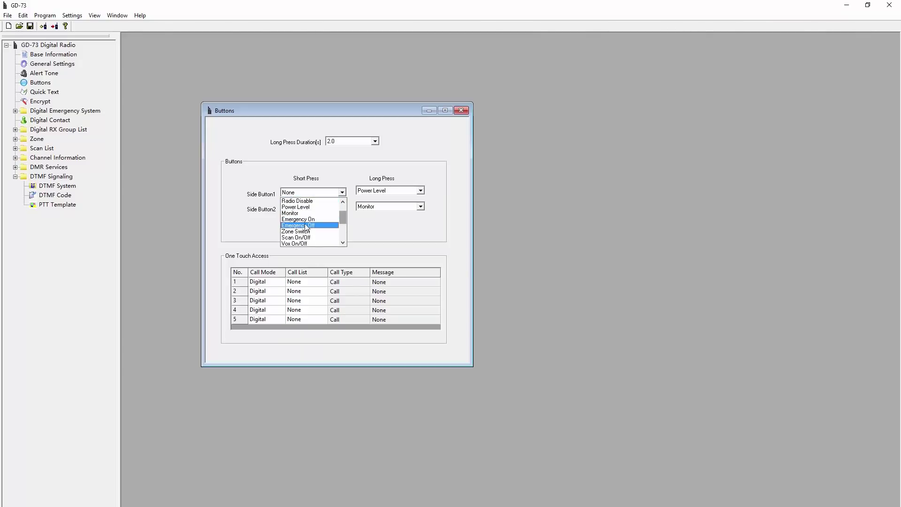
{"action": "scroll", "coordinate": [310, 232], "scroll_direction": "down", "scroll_amount": 4}
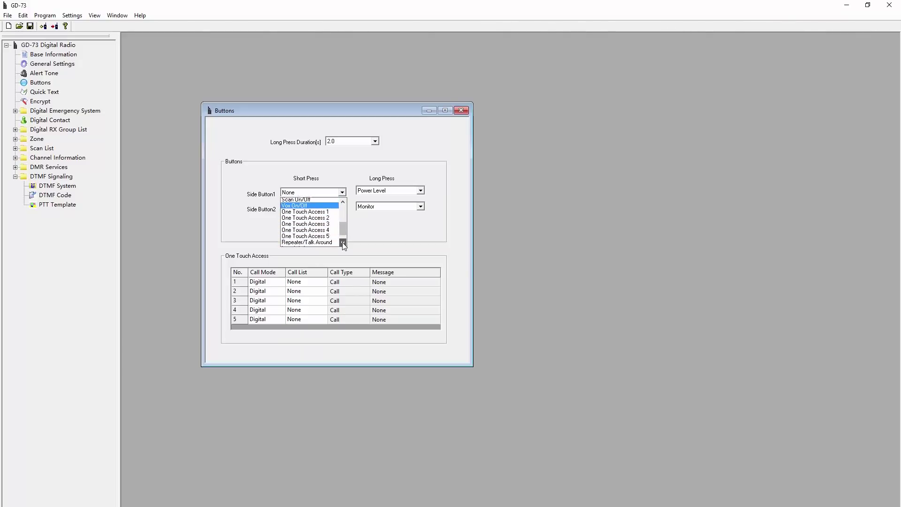
{"action": "left_click", "coordinate": [369, 235]}
{"action": "left_click", "coordinate": [268, 282]}
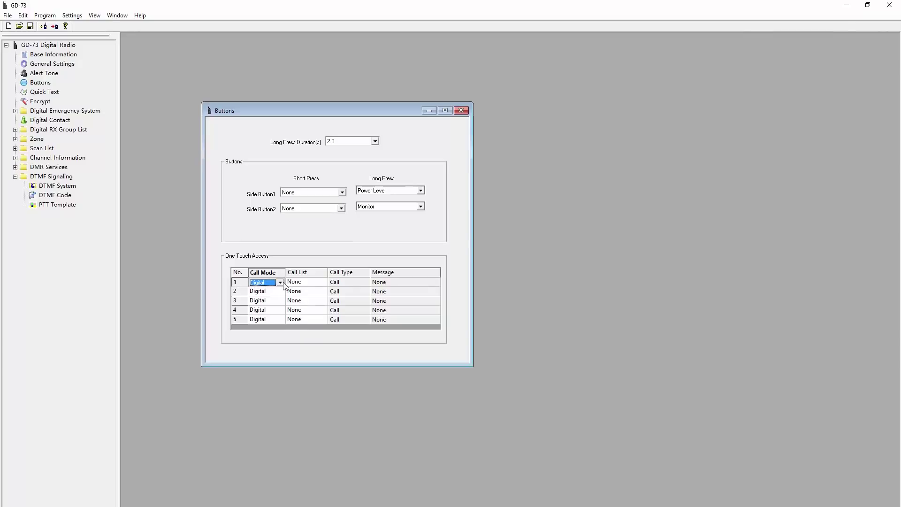
{"action": "left_click", "coordinate": [317, 286]}
{"action": "left_click", "coordinate": [343, 286]}
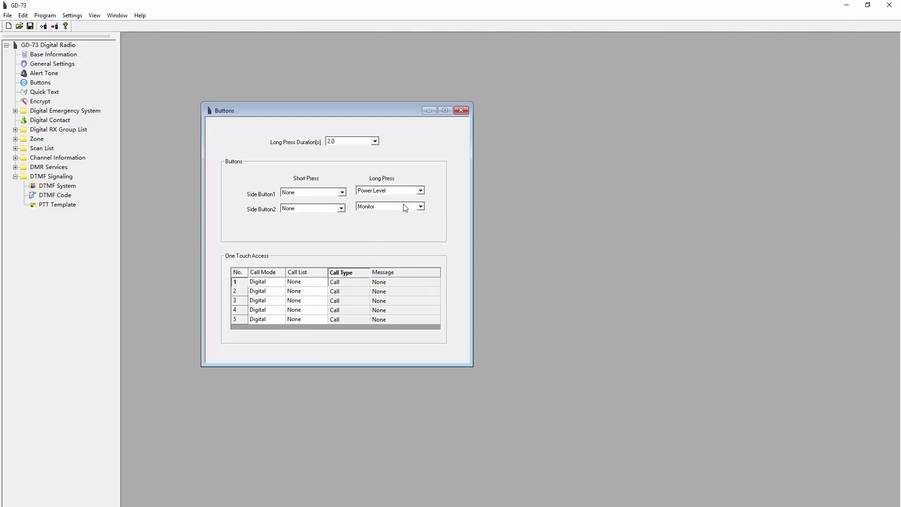
{"action": "left_click", "coordinate": [397, 190]}
{"action": "left_click", "coordinate": [390, 207]}
{"action": "left_click", "coordinate": [461, 111]}
Step: Add the Quick Text message 'Greetings, from Ocean City, MD' and rename the first digital contact TAC310
{"action": "double_click", "coordinate": [32, 92]}
{"action": "left_click", "coordinate": [351, 387]}
{"action": "left_click", "coordinate": [324, 221]}
{"action": "type", "text": "Greetings, from Ocean City, MD!"}
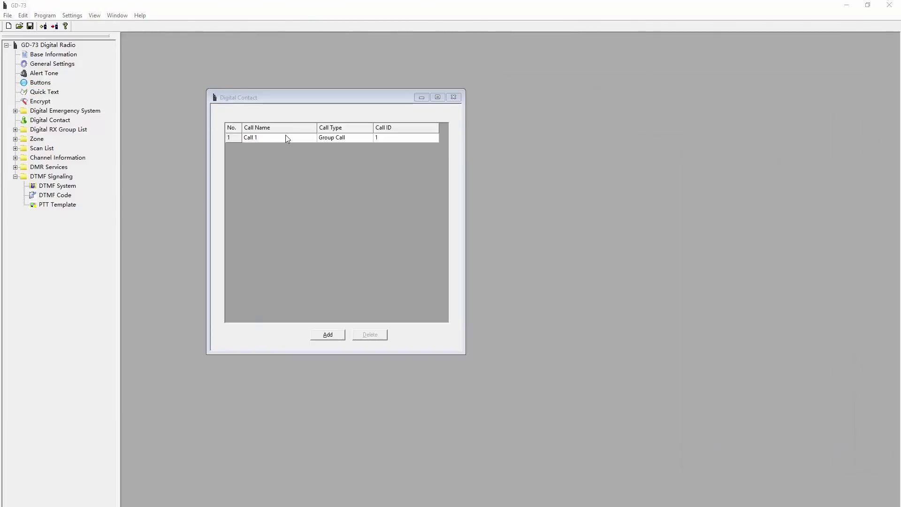
{"action": "left_click", "coordinate": [281, 136]}
{"action": "type", "text": "TAC310"}
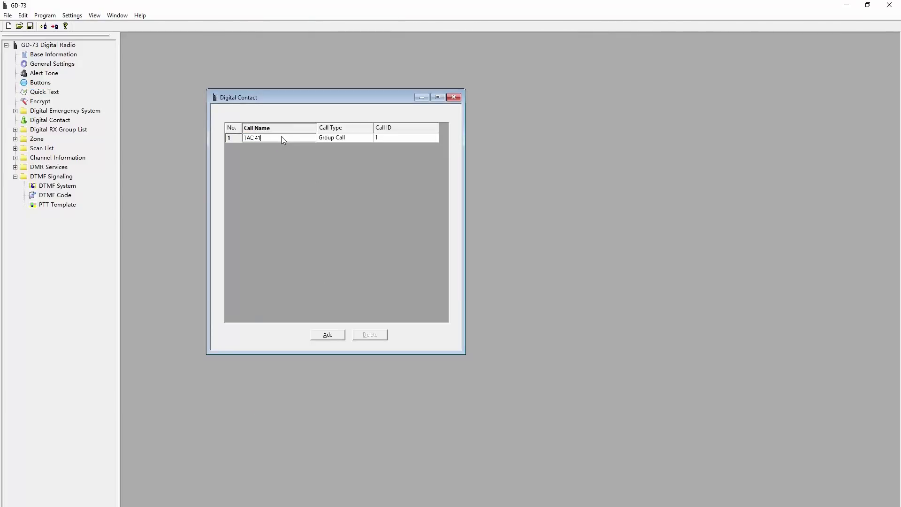
Step: Create group-call contacts TAC310, TAC311, TAC312 and TAC313 with IDs 310, 311, 312 and 313
{"action": "left_click", "coordinate": [348, 139]}
{"action": "left_click", "coordinate": [347, 139]}
{"action": "left_click", "coordinate": [393, 139]}
{"action": "type", "text": "310"}
{"action": "left_click", "coordinate": [328, 334]}
{"action": "type", "text": "TAC311"}
{"action": "left_click", "coordinate": [402, 146]}
{"action": "type", "text": "311"}
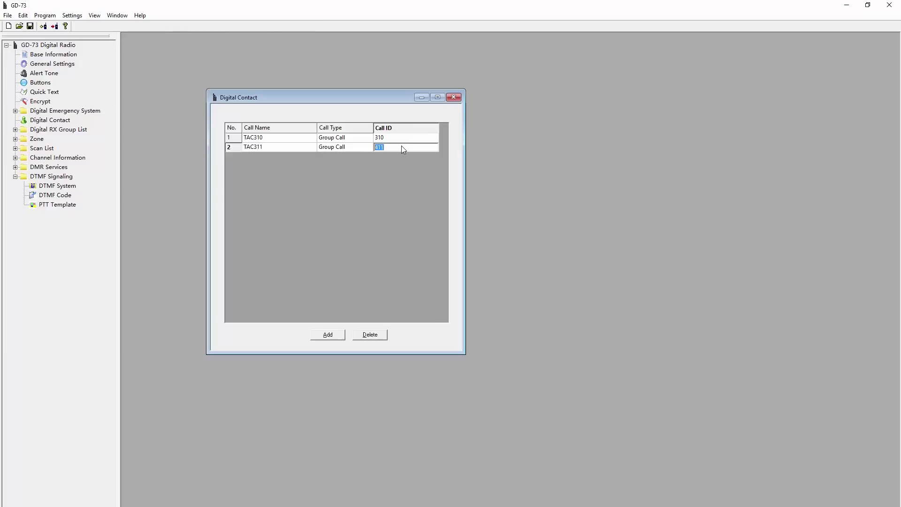
{"action": "left_click", "coordinate": [277, 177]}
{"action": "type", "text": "TAC312"}
{"action": "left_click", "coordinate": [391, 155]}
{"action": "type", "text": "312"}
{"action": "left_click", "coordinate": [327, 334]}
{"action": "type", "text": "TAC313"}
{"action": "left_click", "coordinate": [392, 166]}
{"action": "type", "text": "313"}
Step: Add a fifth contact with ID 31672 and a Worldwide contact with ID 91
{"action": "left_click", "coordinate": [327, 333]}
{"action": "left_click", "coordinate": [273, 176]}
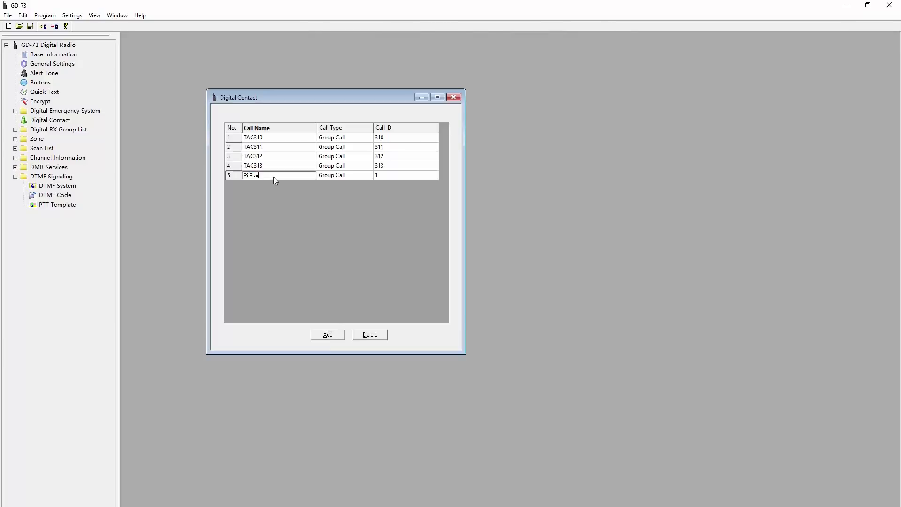
{"action": "left_click", "coordinate": [380, 175]}
{"action": "type", "text": "31672"}
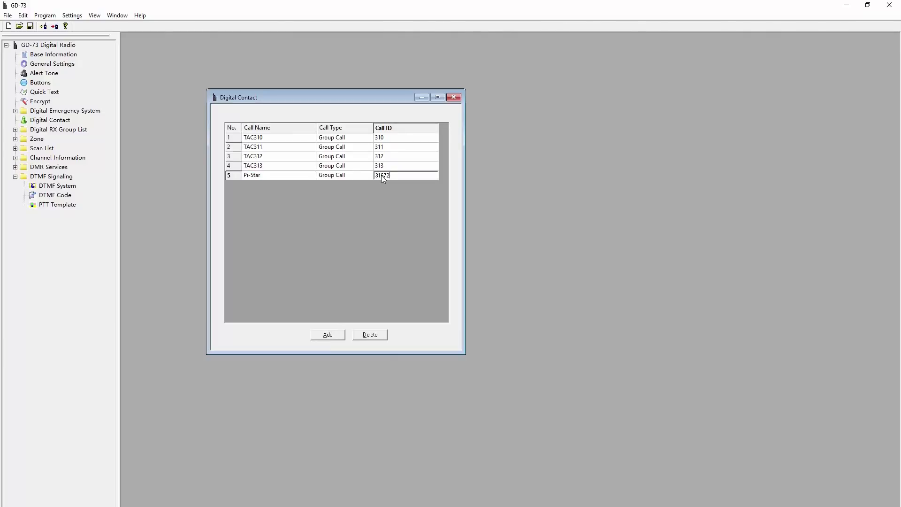
{"action": "left_click", "coordinate": [327, 334]}
{"action": "left_click", "coordinate": [269, 185]}
{"action": "type", "text": "Worldwide"}
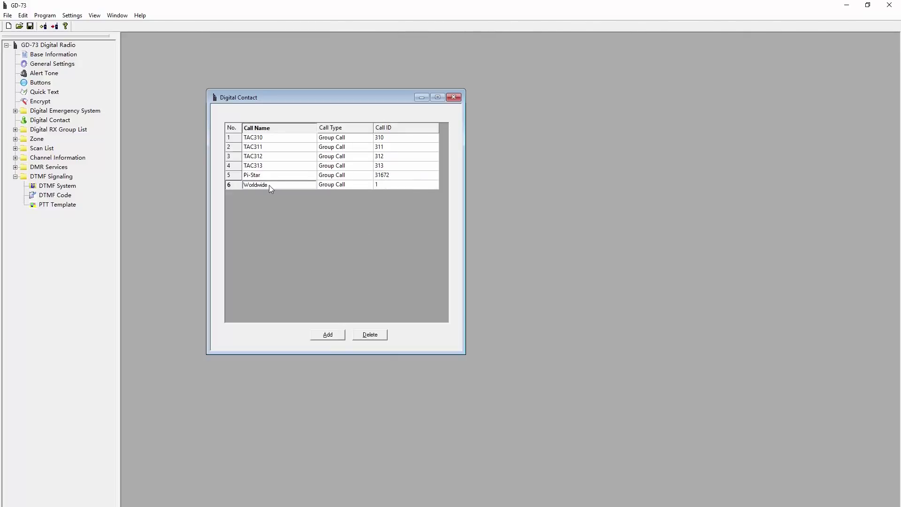
{"action": "left_click", "coordinate": [385, 184]}
{"action": "type", "text": "91"}
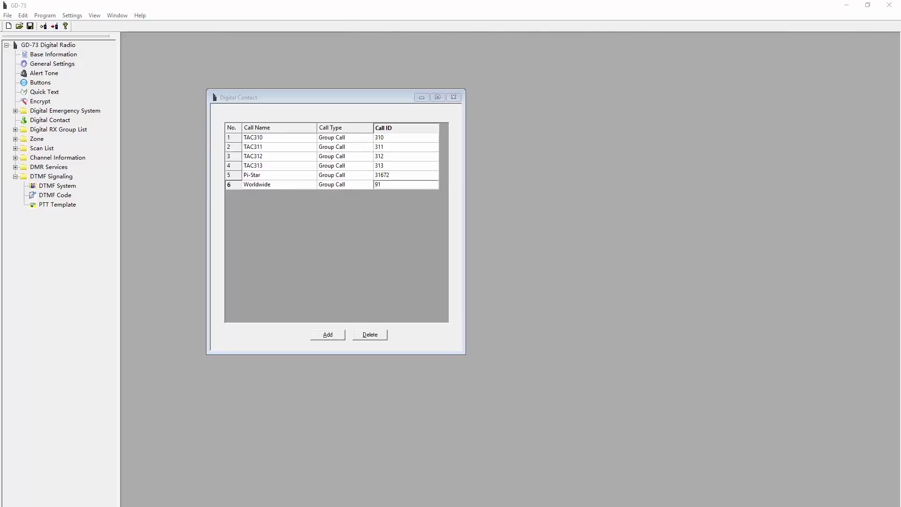
{"action": "left_click", "coordinate": [263, 198]}
Step: Add contacts NorthAmerica (ID 93) and Maryland (ID 3124), then close the contact list
{"action": "left_click", "coordinate": [328, 334]}
{"action": "left_click", "coordinate": [282, 194]}
{"action": "type", "text": "North Americ"}
{"action": "key", "text": "ctrl+a"}
{"action": "type", "text": "NorthAmerica"}
{"action": "left_click", "coordinate": [384, 193]}
{"action": "type", "text": "93"}
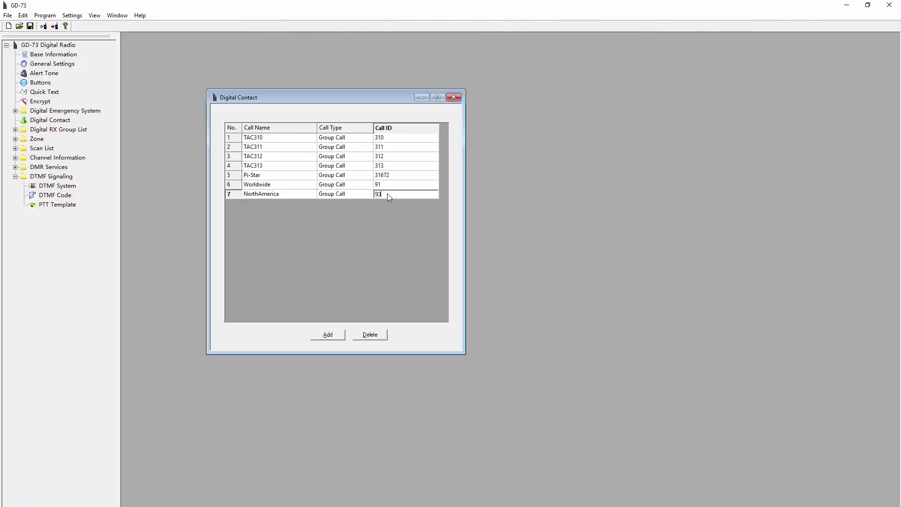
{"action": "left_click", "coordinate": [328, 334]}
{"action": "left_click", "coordinate": [275, 204]}
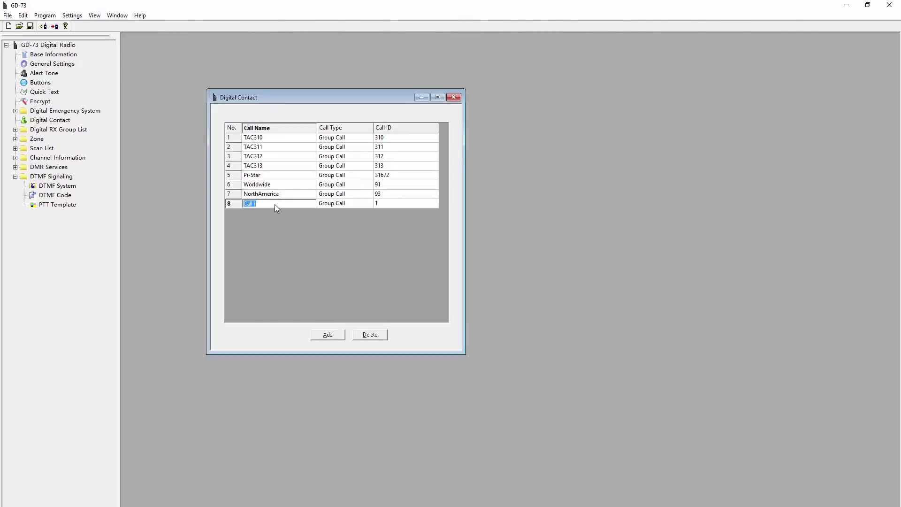
{"action": "type", "text": "Maryland"}
{"action": "key", "text": "Tab"}
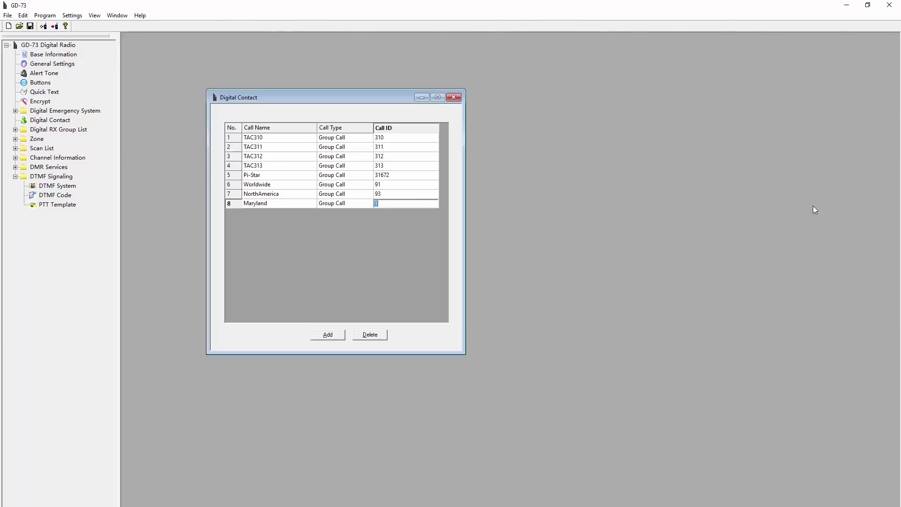
{"action": "left_click", "coordinate": [384, 205]}
{"action": "type", "text": "3124"}
{"action": "left_click", "coordinate": [453, 97]}
{"action": "double_click", "coordinate": [58, 129]}
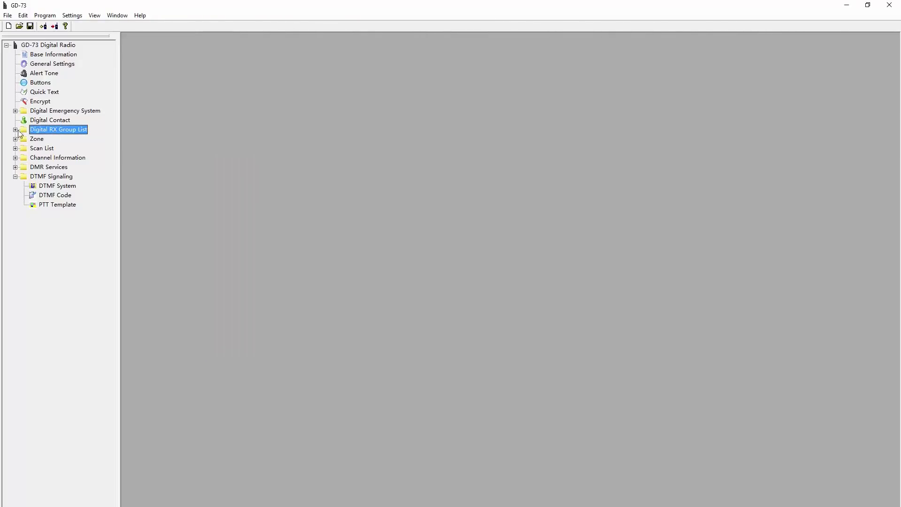
Step: Rename the first RX group to TAC310
{"action": "double_click", "coordinate": [404, 177]}
{"action": "type", "text": "TAC310"}
{"action": "left_click", "coordinate": [451, 202]}
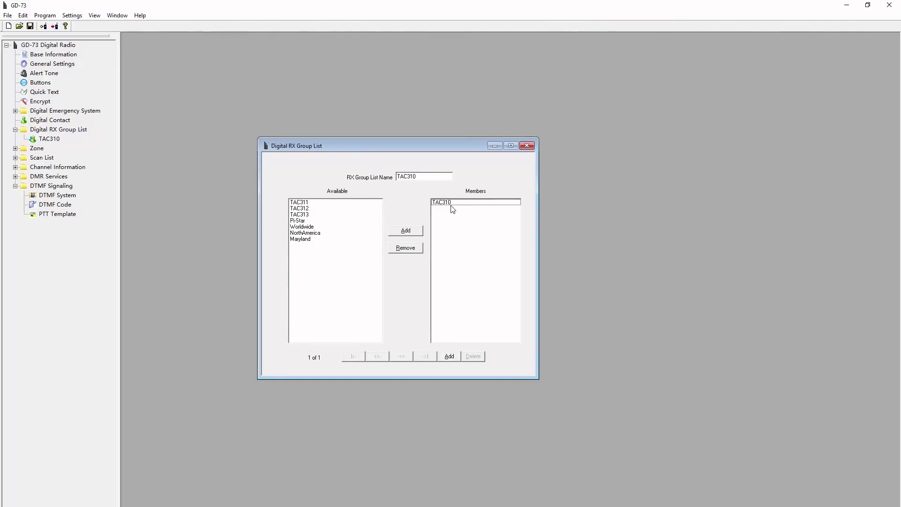
{"action": "left_click", "coordinate": [528, 147]}
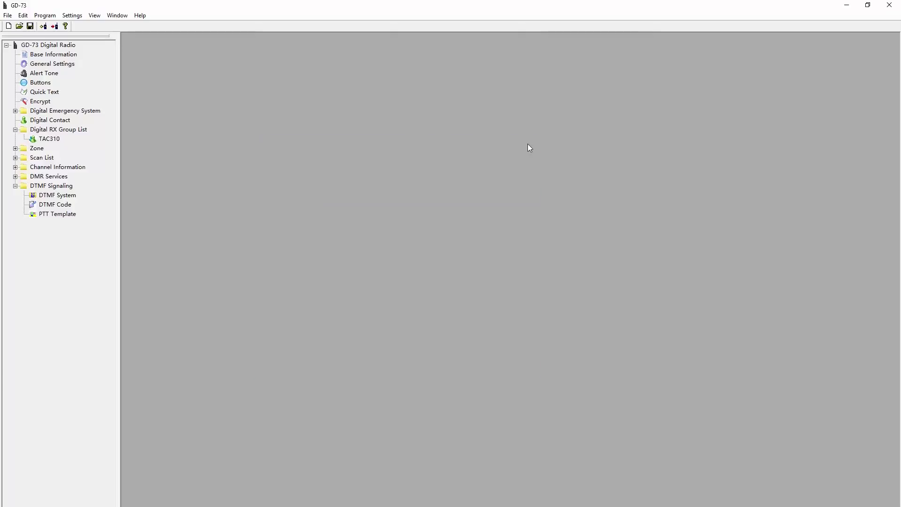
{"action": "left_click", "coordinate": [70, 138]}
{"action": "double_click", "coordinate": [45, 142]}
Step: Create RX group QUIET with members TAC311–TAC313, Worldwide and NorthAmerica
{"action": "left_click", "coordinate": [313, 252]}
{"action": "left_click", "coordinate": [275, 72]}
{"action": "double_click", "coordinate": [274, 71]}
{"action": "type", "text": "QUIET"}
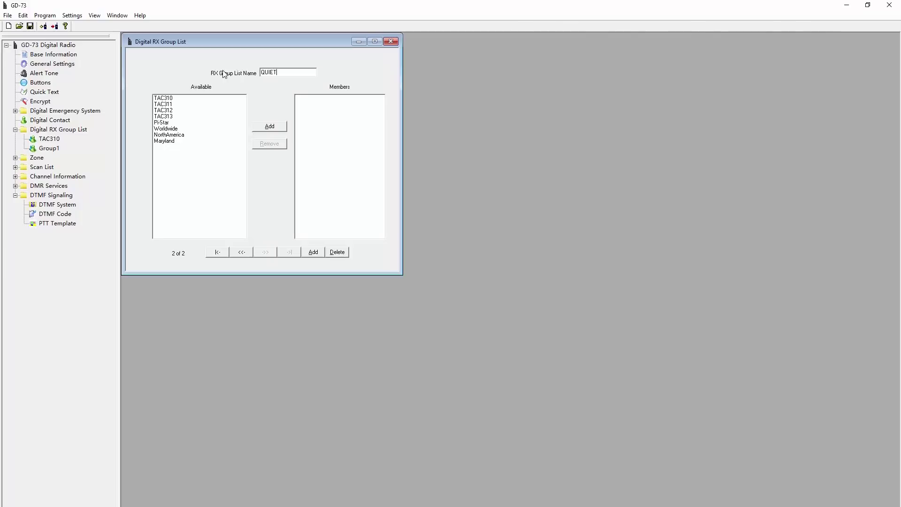
{"action": "mouse_move", "coordinate": [174, 103]}
{"action": "left_mouse_down"}
{"action": "mouse_move", "coordinate": [177, 116]}
{"action": "mouse_move", "coordinate": [206, 116]}
{"action": "left_mouse_up"}
{"action": "left_click", "coordinate": [256, 128]}
{"action": "left_click", "coordinate": [269, 127]}
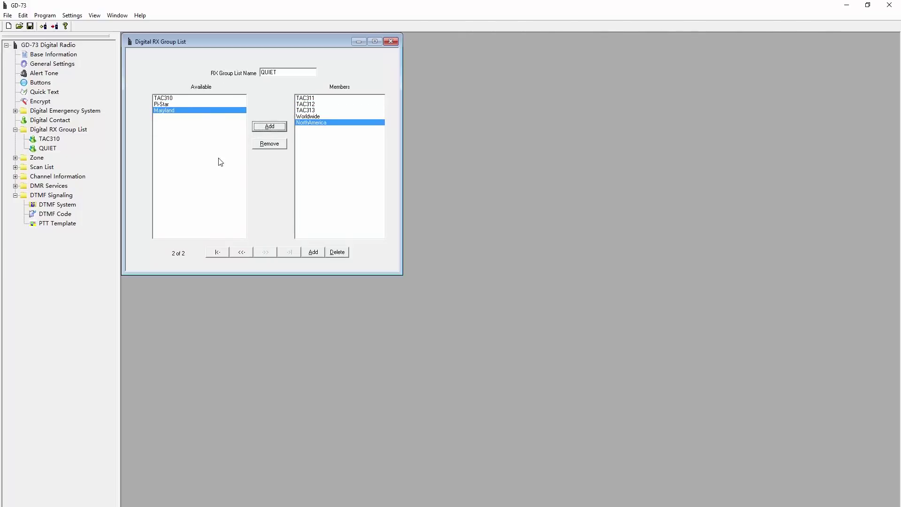
Step: Try a third group with Pi-Star, rename it Maryland, then delete the misnamed group
{"action": "left_click", "coordinate": [312, 252]}
{"action": "type", "text": "Pi-Star"}
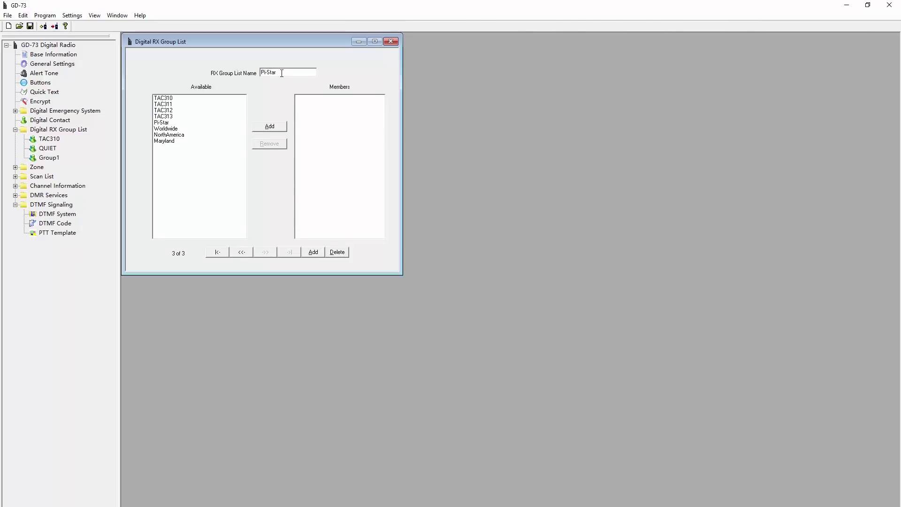
{"action": "left_click", "coordinate": [188, 122]}
{"action": "left_click", "coordinate": [269, 126]}
{"action": "left_click_drag", "start_coordinate": [282, 72], "coordinate": [238, 72]}
{"action": "type", "text": "Statewid"}
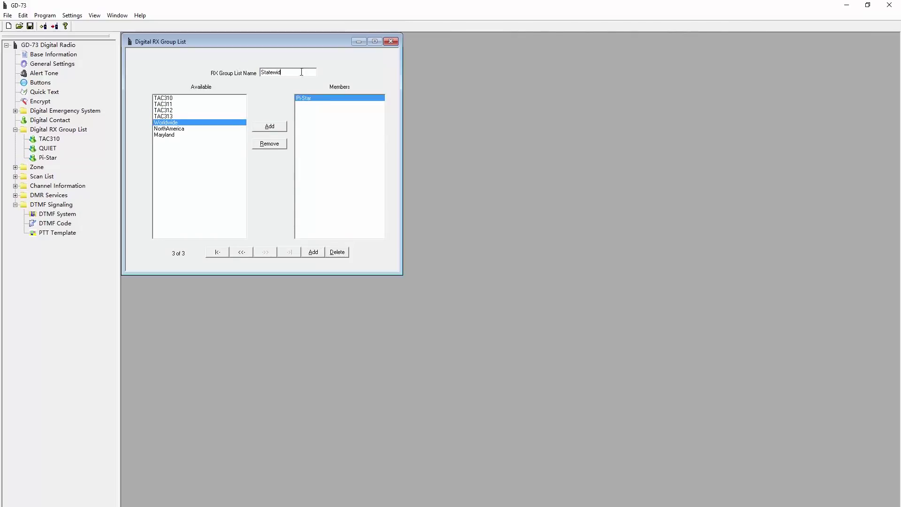
{"action": "left_click_drag", "start_coordinate": [301, 72], "coordinate": [237, 72]}
{"action": "type", "text": "Maryland"}
{"action": "left_click", "coordinate": [172, 135]}
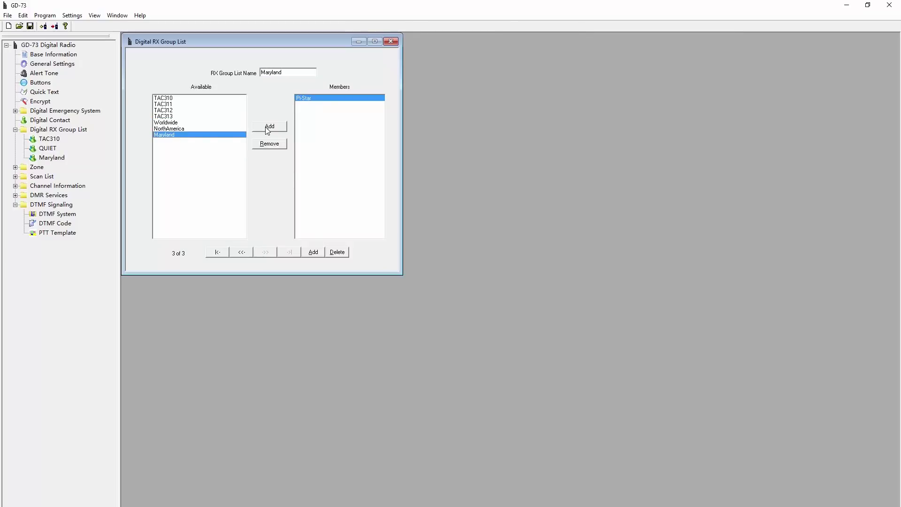
{"action": "left_click", "coordinate": [349, 264]}
Step: Add RX groups Pi-Star and Maryland, each holding its same-named contact
{"action": "left_click", "coordinate": [325, 264]}
{"action": "left_click", "coordinate": [297, 84]}
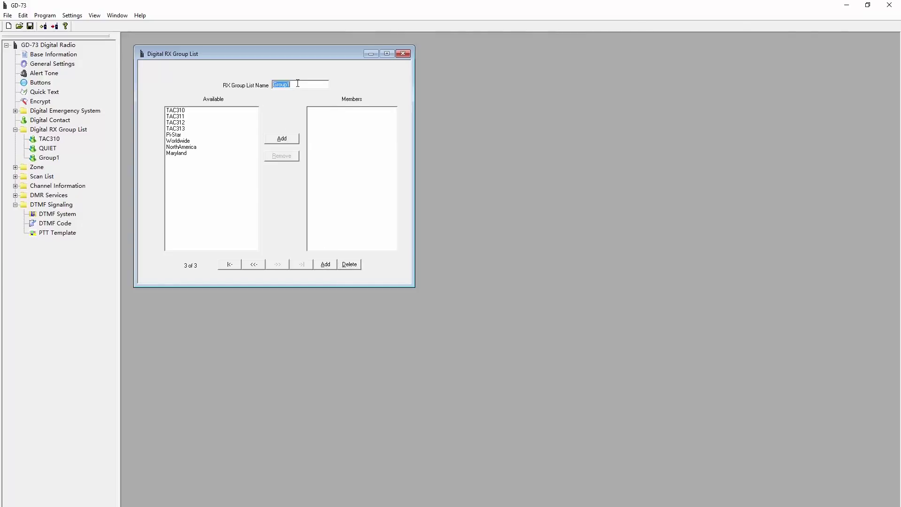
{"action": "type", "text": "Pi-Star"}
{"action": "left_click", "coordinate": [180, 134]}
{"action": "left_click", "coordinate": [277, 139]}
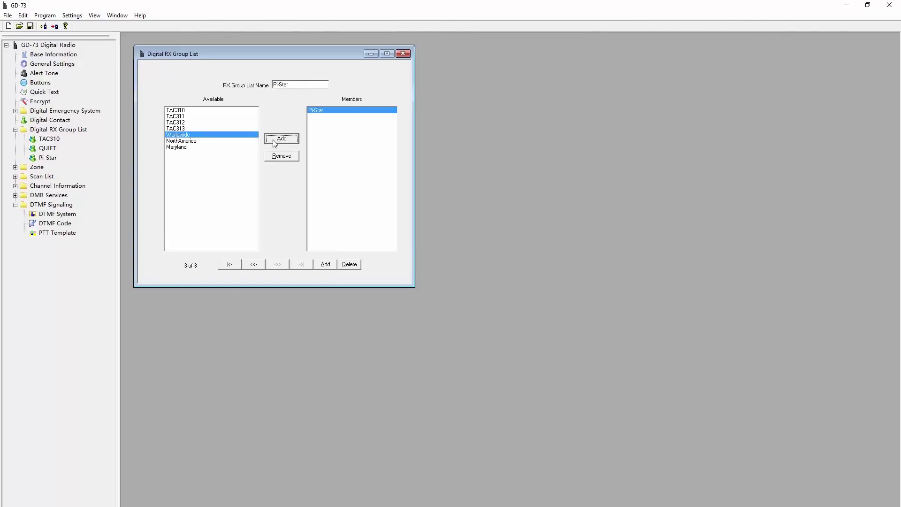
{"action": "left_click", "coordinate": [325, 264]}
{"action": "double_click", "coordinate": [296, 85]}
{"action": "type", "text": "Maryland"}
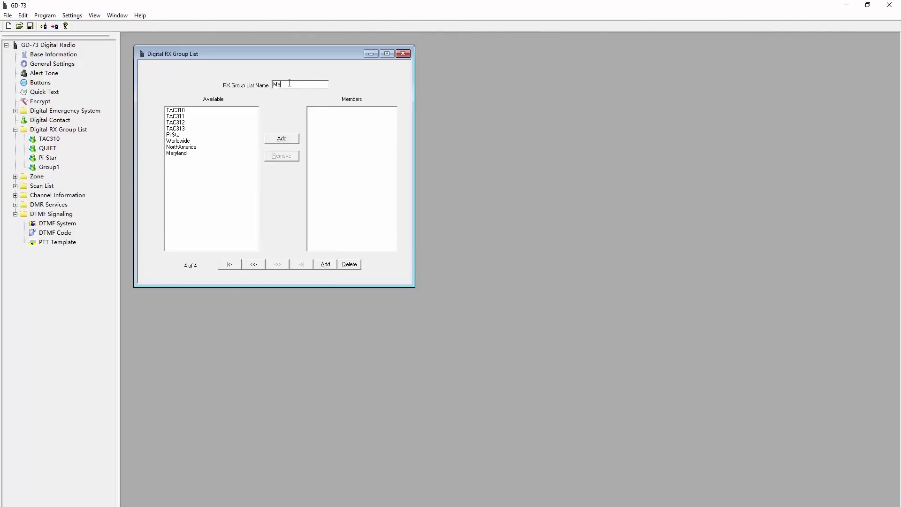
{"action": "left_click", "coordinate": [202, 152]}
{"action": "left_click", "coordinate": [286, 143]}
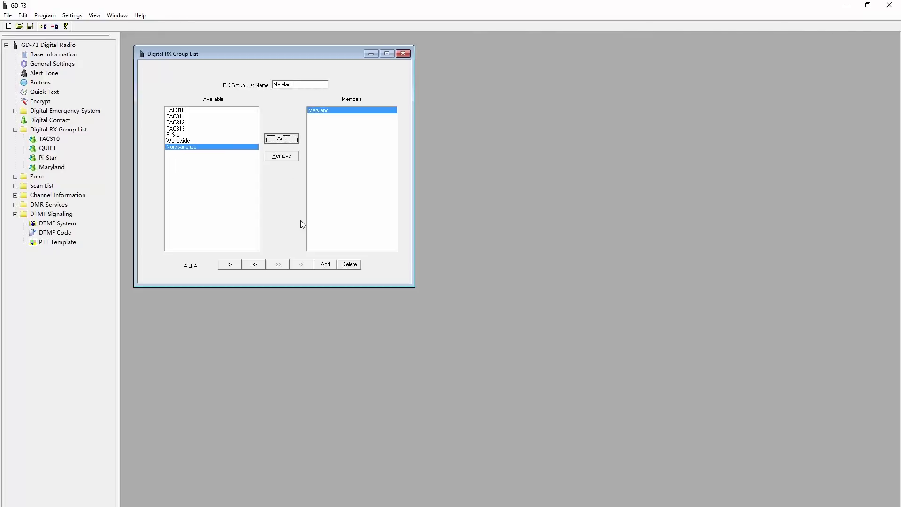
Step: Review the four RX groups TAC310, QUIET, Pi-Star and Maryland, then close the window
{"action": "left_click", "coordinate": [404, 54]}
{"action": "left_click", "coordinate": [49, 139]}
{"action": "key", "text": "Down"}
{"action": "key", "text": "Down"}
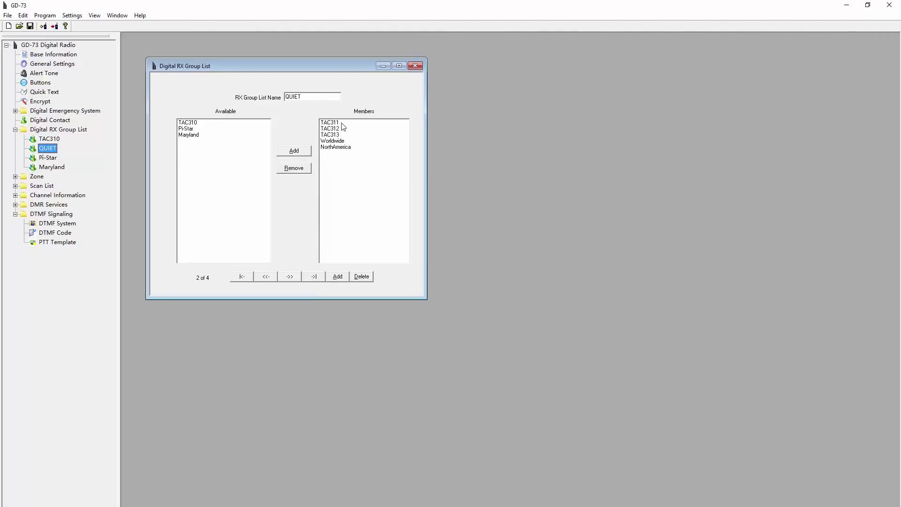
{"action": "key", "text": "Down"}
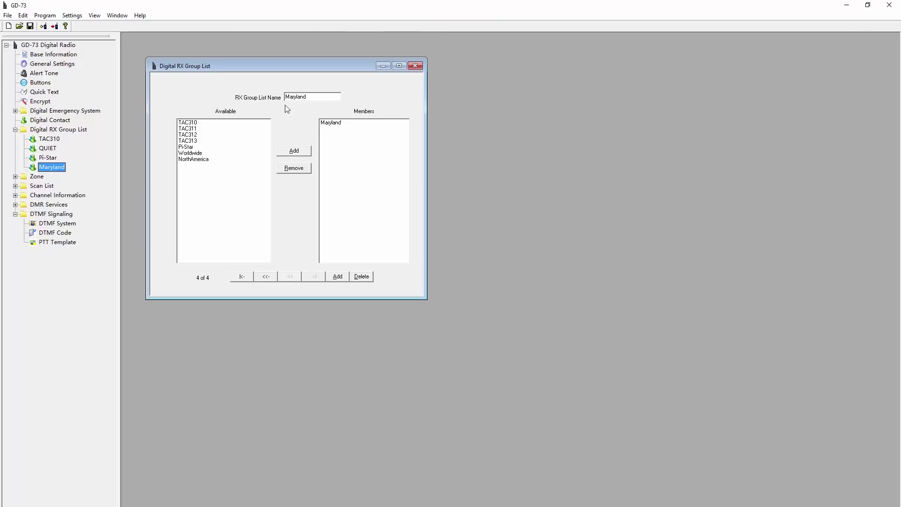
{"action": "left_click", "coordinate": [415, 65]}
Step: Bring up Zone 1 and select its current name for replacement
{"action": "double_click", "coordinate": [21, 177]}
{"action": "left_click", "coordinate": [47, 186]}
{"action": "left_click", "coordinate": [324, 109]}
{"action": "key", "text": "ctrl+a"}
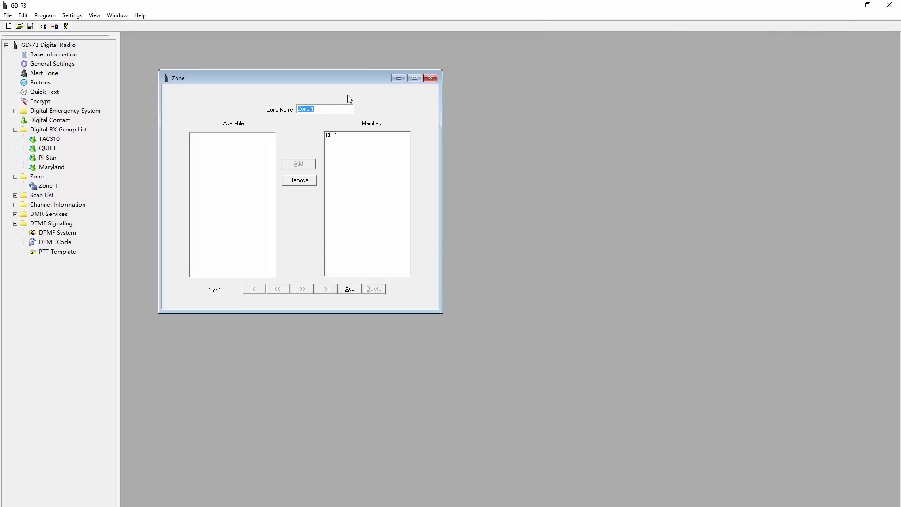
Step: Rename the zone to Hotspot with CH 1 as its member, and close the window
{"action": "type", "text": "Hotspot"}
{"action": "left_click", "coordinate": [340, 138]}
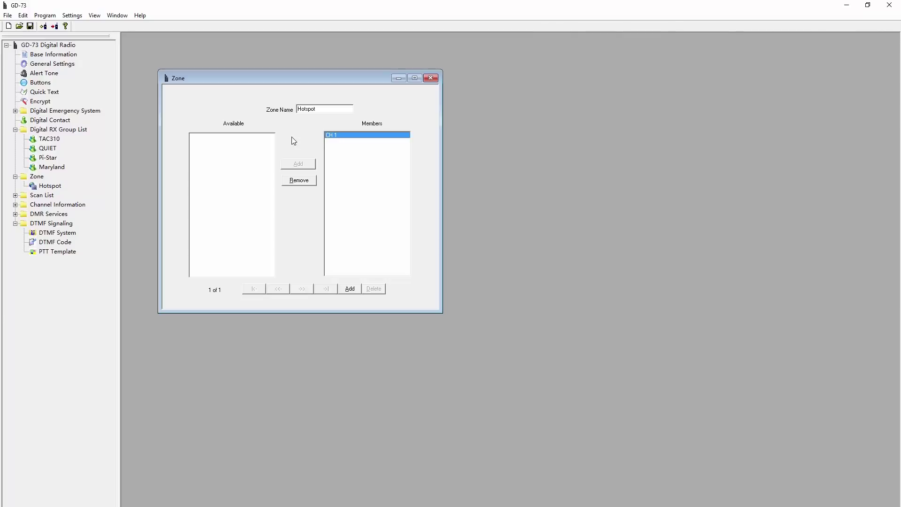
{"action": "left_click", "coordinate": [430, 77]}
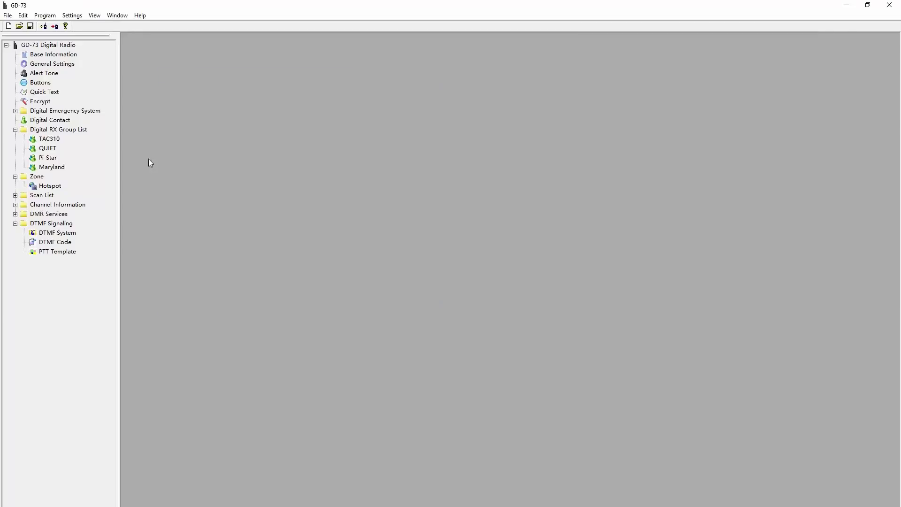
Step: Make CH 1 a digital channel named TAC310 receiving on 446.950 MHz
{"action": "left_click", "coordinate": [15, 204]}
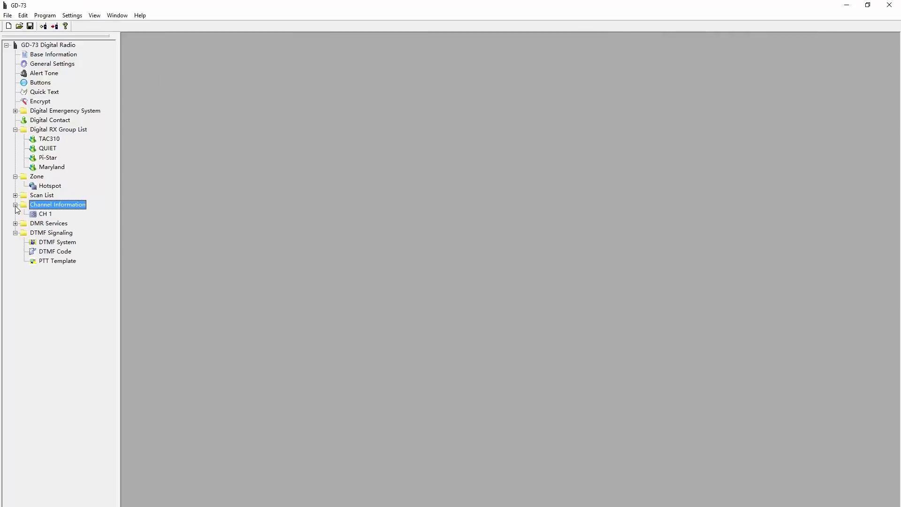
{"action": "double_click", "coordinate": [44, 215]}
{"action": "left_click", "coordinate": [294, 125]}
{"action": "left_click", "coordinate": [275, 141]}
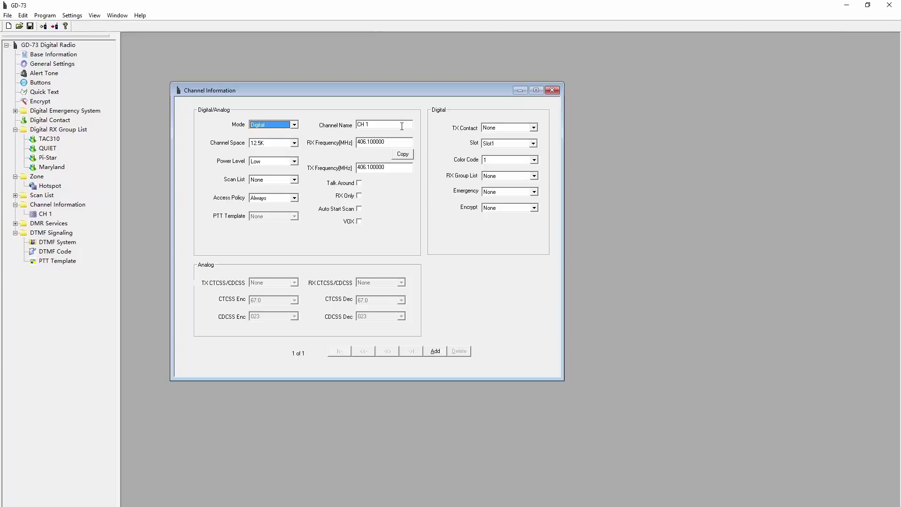
{"action": "left_click_drag", "start_coordinate": [401, 126], "coordinate": [384, 95]}
{"action": "type", "text": "TAC310"}
{"action": "key", "text": "alt+Tab"}
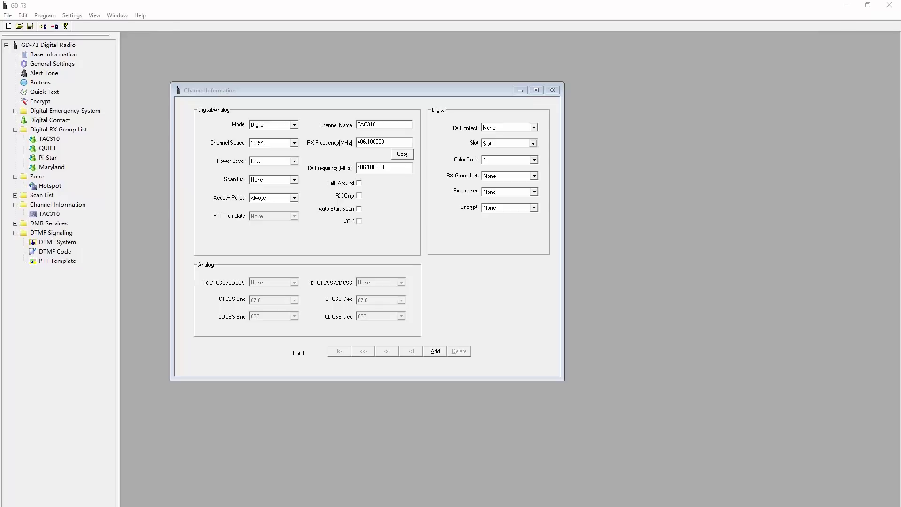
{"action": "left_click_drag", "start_coordinate": [385, 142], "coordinate": [350, 169]}
{"action": "type", "text": "446.950"}
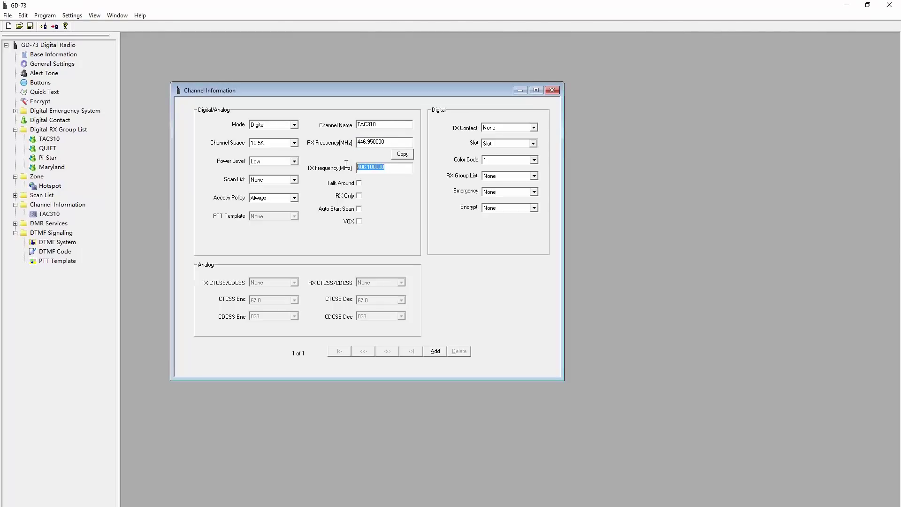
{"action": "type", "text": "446.950"}
Step: Keep power Low, access policy Always and channel spacing 12.5K
{"action": "left_click", "coordinate": [294, 162]}
{"action": "left_click", "coordinate": [284, 170]}
{"action": "left_click", "coordinate": [294, 198]}
{"action": "left_click", "coordinate": [295, 200]}
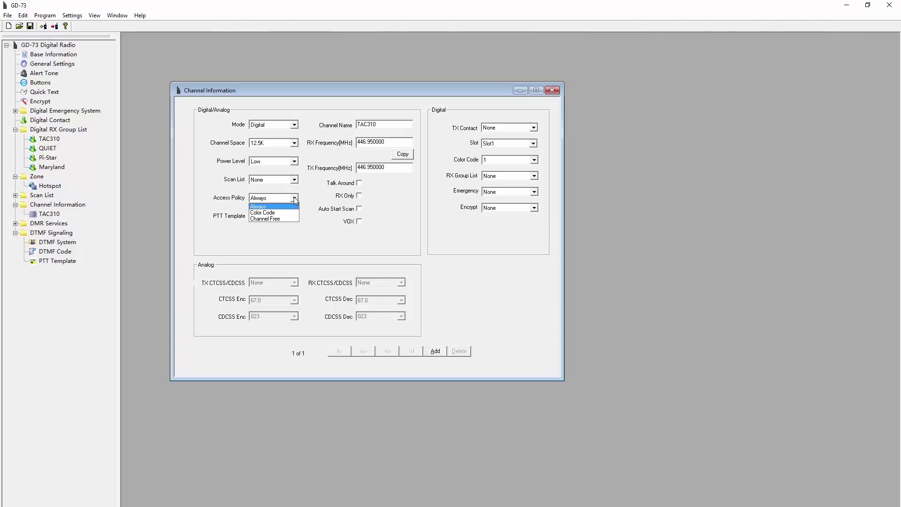
{"action": "left_click", "coordinate": [294, 198]}
{"action": "left_click", "coordinate": [295, 198]}
{"action": "left_click", "coordinate": [294, 198]}
{"action": "left_click", "coordinate": [294, 143]}
{"action": "left_click", "coordinate": [295, 146]}
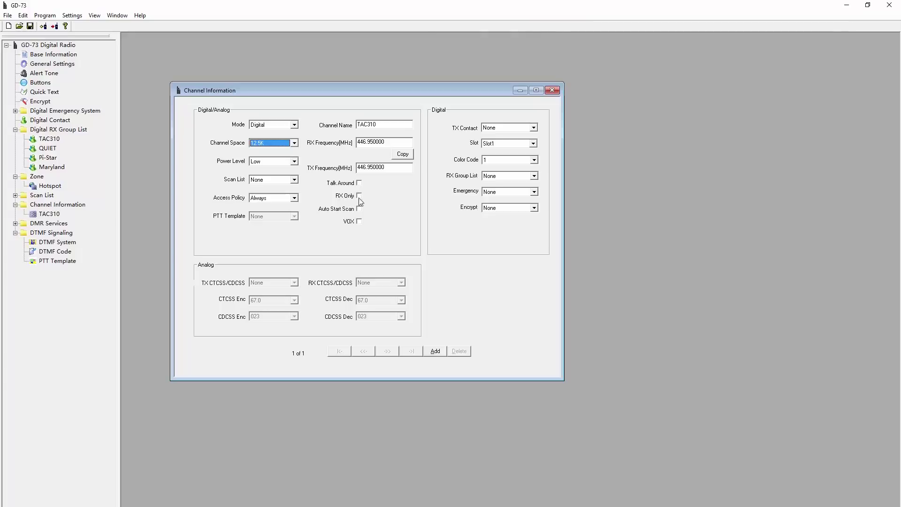
Step: Set TX contact and RX group list to TAC310, Slot1, colour code 1, emergency None
{"action": "left_click", "coordinate": [523, 129]}
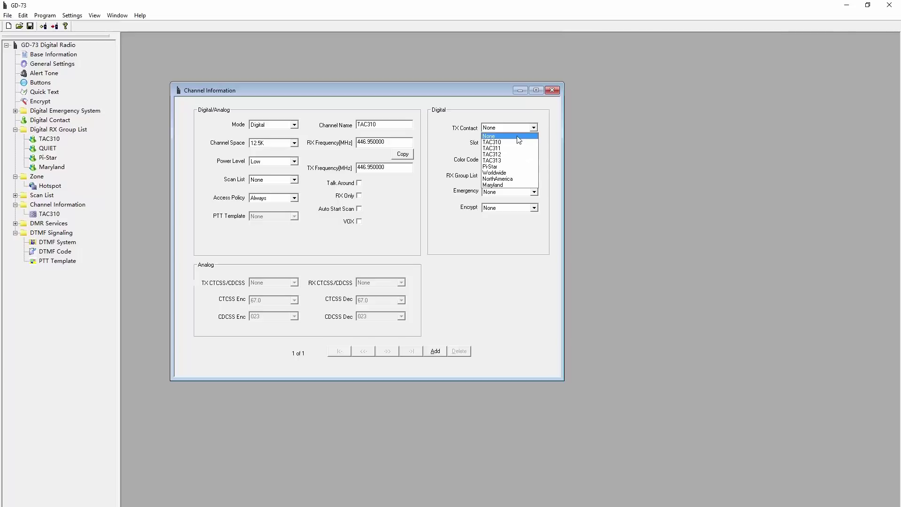
{"action": "left_click", "coordinate": [504, 141]}
{"action": "left_click", "coordinate": [531, 144]}
{"action": "left_click", "coordinate": [506, 152]}
{"action": "left_click", "coordinate": [534, 160]}
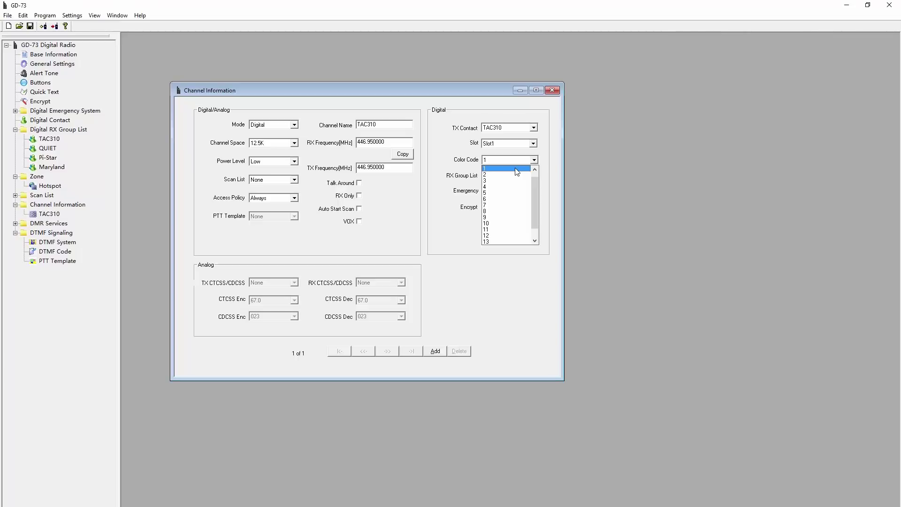
{"action": "left_click", "coordinate": [516, 170]}
{"action": "left_click", "coordinate": [534, 175]}
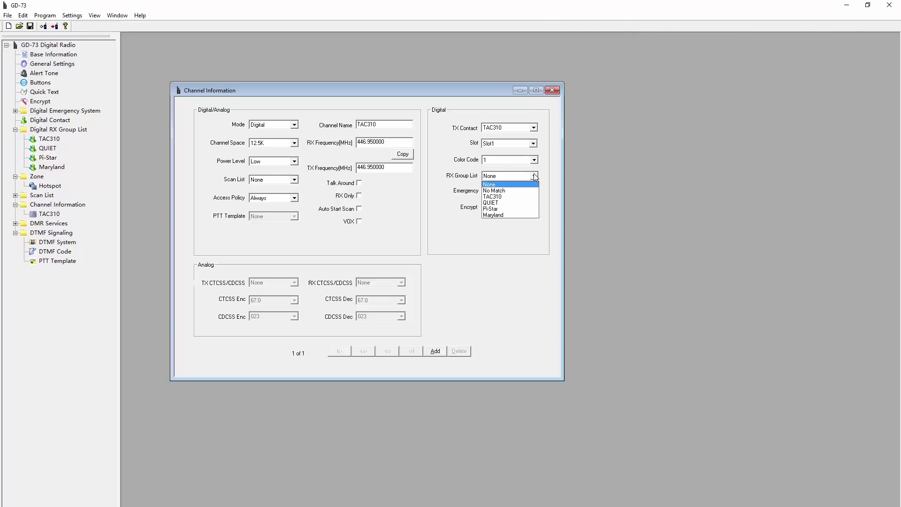
{"action": "left_click", "coordinate": [488, 196]}
{"action": "left_click", "coordinate": [496, 192]}
{"action": "left_click", "coordinate": [496, 191]}
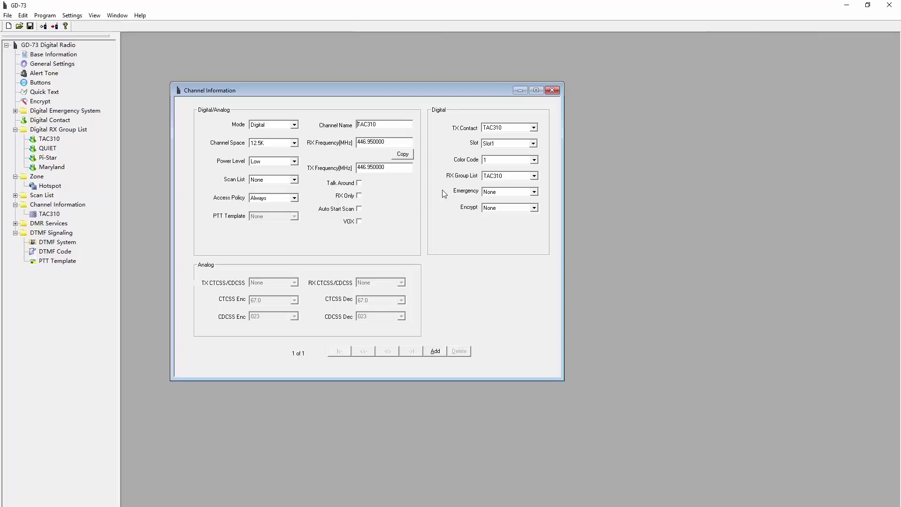
Step: Add a new channel, close the channel editor and select the stray CH 1
{"action": "left_click", "coordinate": [436, 352]}
{"action": "left_click", "coordinate": [552, 90]}
{"action": "left_click", "coordinate": [43, 223]}
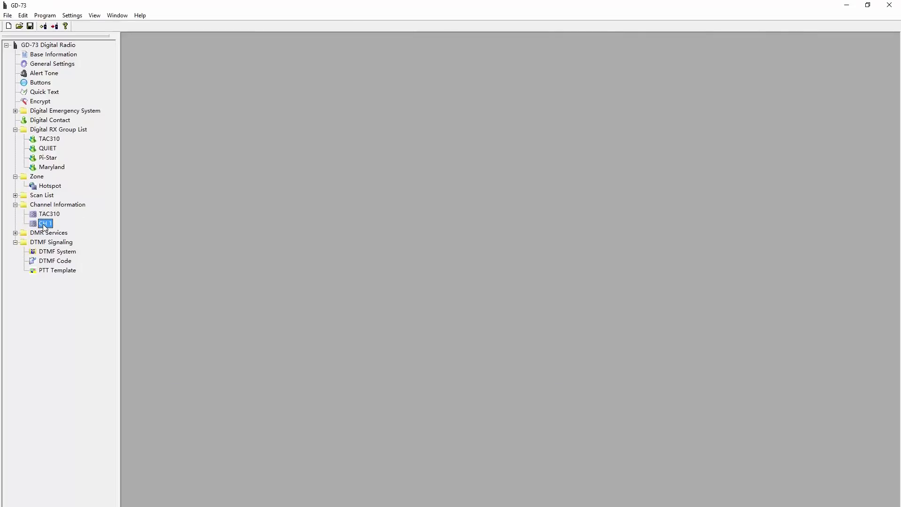
Step: Delete the stray CH 1 channel and reopen the TAC310 channel settings
{"action": "double_click", "coordinate": [43, 224]}
{"action": "left_click", "coordinate": [472, 364]}
{"action": "left_click", "coordinate": [564, 102]}
{"action": "left_click", "coordinate": [49, 214]}
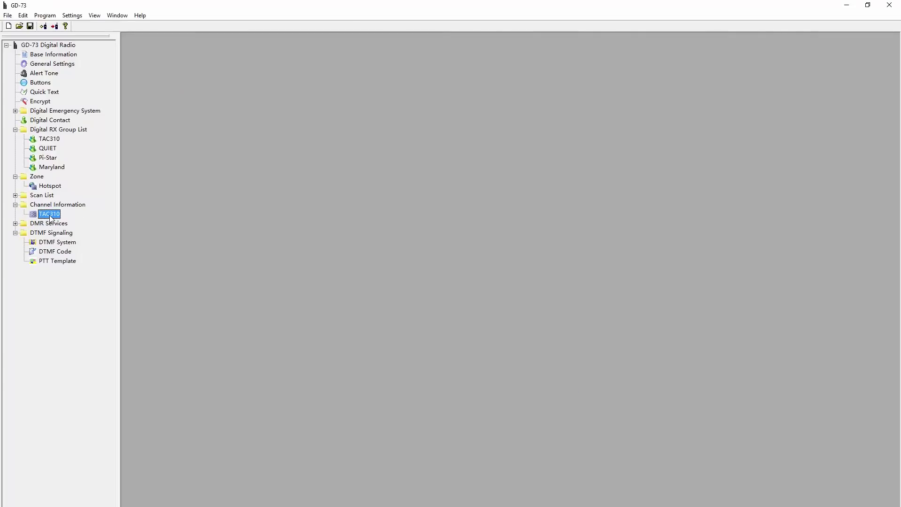
{"action": "double_click", "coordinate": [50, 214]}
Step: Add digital channel TAC311 with RX and TX at 446.950000 MHz
{"action": "left_click", "coordinate": [459, 375]}
{"action": "double_click", "coordinate": [409, 167]}
{"action": "left_click", "coordinate": [319, 149]}
{"action": "left_click", "coordinate": [295, 163]}
{"action": "left_click_drag", "start_coordinate": [381, 148], "coordinate": [395, 148]}
{"action": "type", "text": "TAC311"}
{"action": "key", "text": "Tab"}
{"action": "type", "text": "446.950000"}
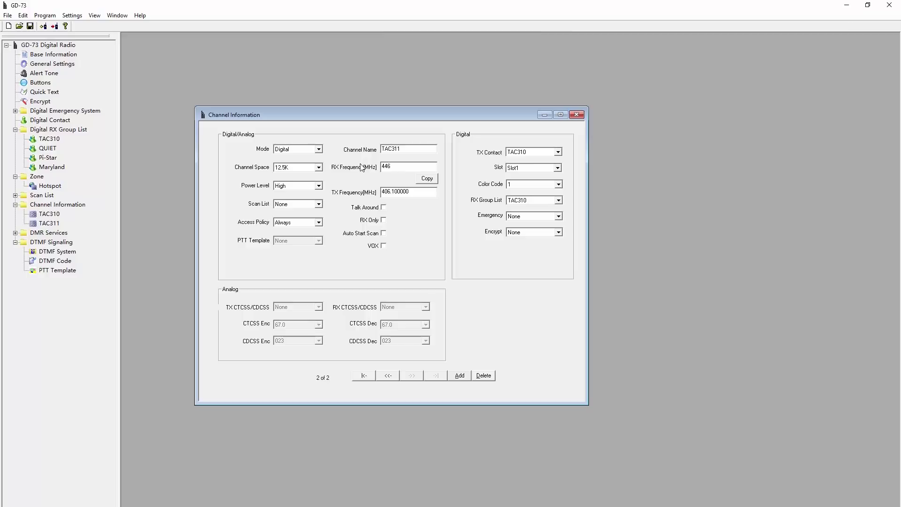
{"action": "double_click", "coordinate": [417, 191]}
{"action": "type", "text": "446.950000"}
Step: Give TAC311 Low power, transmit contact TAC311 and RX group list QUIET
{"action": "left_click", "coordinate": [308, 186]}
{"action": "left_click", "coordinate": [300, 200]}
{"action": "left_click", "coordinate": [558, 152]}
{"action": "left_click", "coordinate": [530, 206]}
{"action": "left_click", "coordinate": [558, 201]}
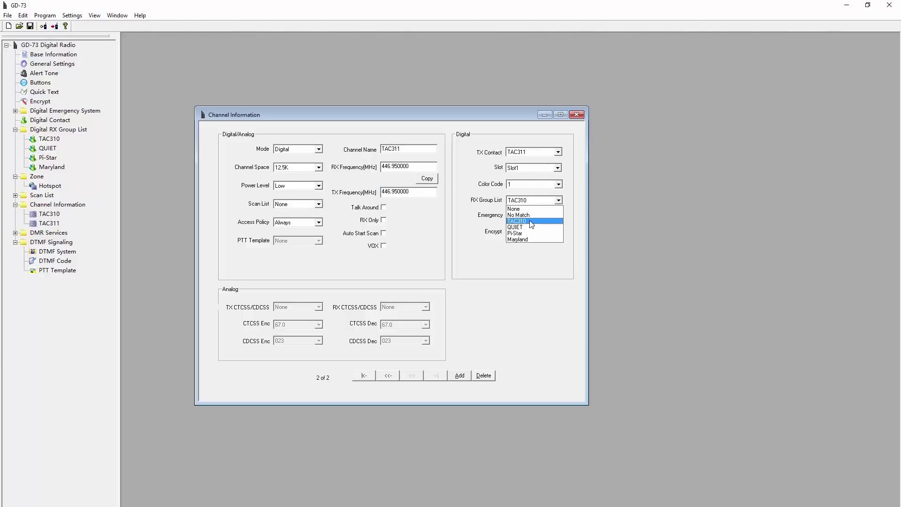
{"action": "left_click", "coordinate": [532, 224]}
Step: Add channel TAC312 on 446.950000 MHz with contact TAC312 and RX group QUIET
{"action": "left_click", "coordinate": [460, 375]}
{"action": "key", "text": "Tab"}
{"action": "type", "text": "TAC312"}
{"action": "key", "text": "Tab"}
{"action": "type", "text": "446.950000"}
{"action": "key", "text": "Tab"}
{"action": "key", "text": "Tab"}
{"action": "key", "text": "Tab"}
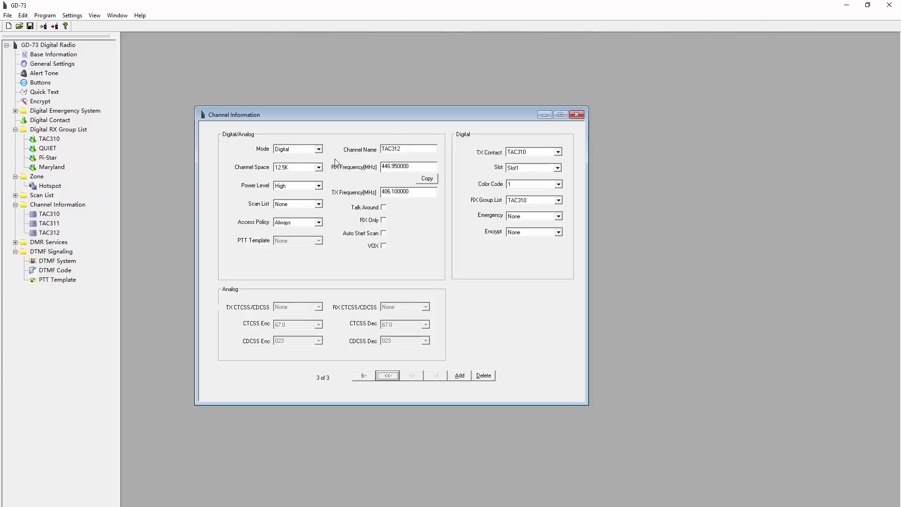
{"action": "type", "text": "446.950000"}
{"action": "left_click", "coordinate": [559, 152]}
{"action": "left_click", "coordinate": [539, 183]}
{"action": "left_click", "coordinate": [558, 200]}
{"action": "left_click", "coordinate": [532, 220]}
Step: Add channel TAC313 on 446.950000 MHz and set its transmit contact and RX group list
{"action": "left_click", "coordinate": [459, 375]}
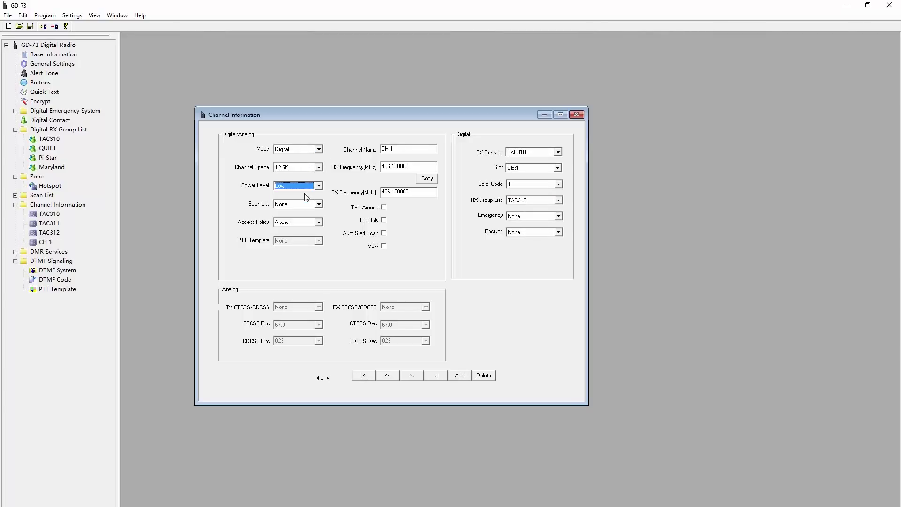
{"action": "type", "text": "TAC313"}
{"action": "key", "text": "Tab"}
{"action": "type", "text": "446.950000"}
{"action": "left_click", "coordinate": [427, 178]}
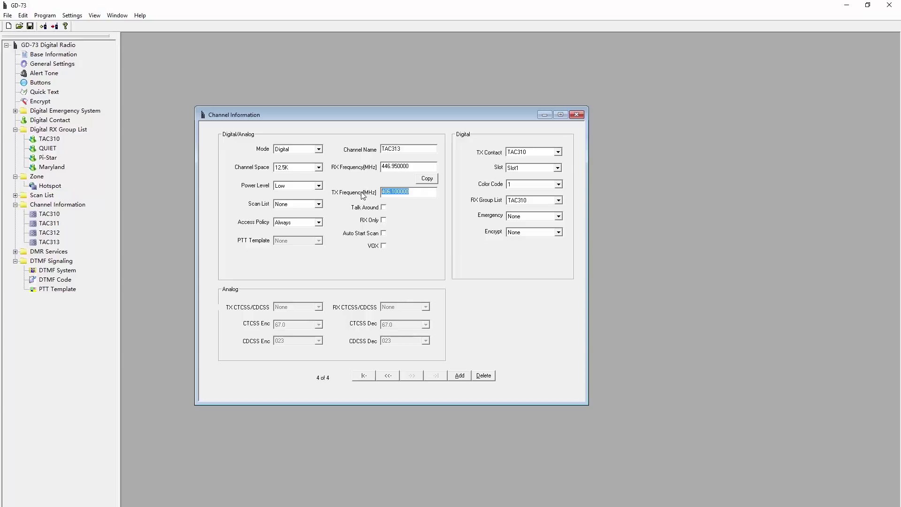
{"action": "left_click", "coordinate": [558, 152]}
{"action": "left_click", "coordinate": [516, 185]}
{"action": "left_click", "coordinate": [558, 200]}
{"action": "left_click", "coordinate": [516, 213]}
Step: Add digital channel Pi-Star on 446.950000 MHz with Pi-Star contact and RX group list
{"action": "left_click", "coordinate": [460, 376]}
{"action": "left_click", "coordinate": [319, 149]}
{"action": "left_click", "coordinate": [291, 166]}
{"action": "left_click", "coordinate": [557, 152]}
{"action": "left_click", "coordinate": [521, 177]}
{"action": "left_click_drag", "start_coordinate": [399, 148], "coordinate": [366, 148]}
{"action": "key", "text": "BackSpace"}
{"action": "type", "text": "Pi-Star"}
{"action": "key", "text": "Tab"}
{"action": "type", "text": "446.950000"}
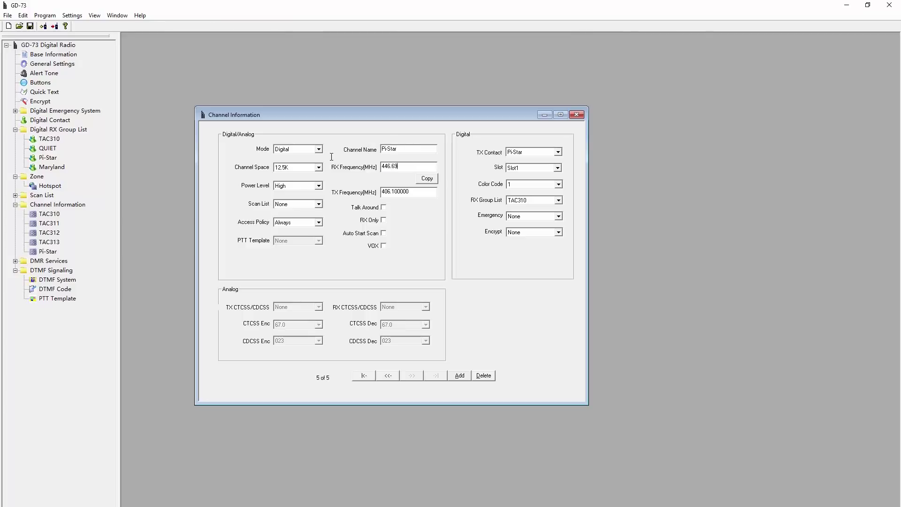
{"action": "key", "text": "Tab"}
{"action": "type", "text": "446.950000"}
{"action": "left_click", "coordinate": [525, 199]}
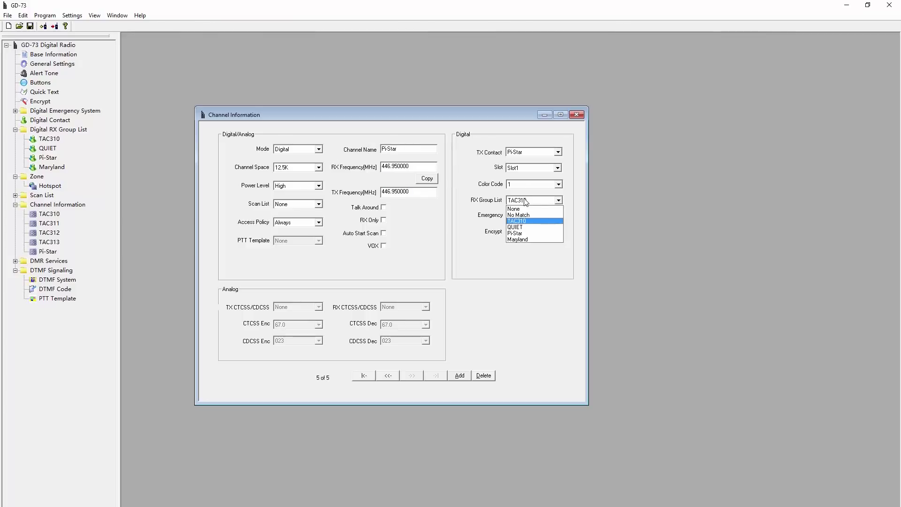
{"action": "left_click", "coordinate": [520, 233]}
Step: Add digital channel Worldwide on 446.950000 MHz, contact Worldwide, RX group QUIET
{"action": "left_click", "coordinate": [460, 376]}
{"action": "left_click", "coordinate": [318, 149]}
{"action": "left_click", "coordinate": [291, 166]}
{"action": "left_click", "coordinate": [557, 152]}
{"action": "left_click", "coordinate": [521, 199]}
{"action": "left_click_drag", "start_coordinate": [398, 149], "coordinate": [366, 149]}
{"action": "type", "text": "Worldwide"}
{"action": "key", "text": "Tab"}
{"action": "type", "text": "446.950000"}
{"action": "key", "text": "Tab"}
{"action": "type", "text": "446.950000"}
{"action": "left_click", "coordinate": [525, 200]}
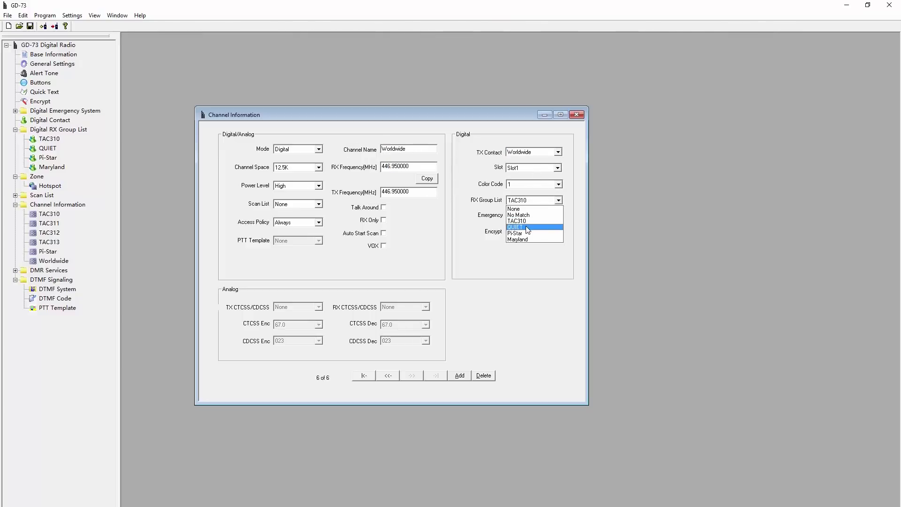
{"action": "left_click", "coordinate": [521, 227]}
Step: Add channel North America on 446.950000 MHz with Low power and an RX group list
{"action": "left_click", "coordinate": [459, 376]}
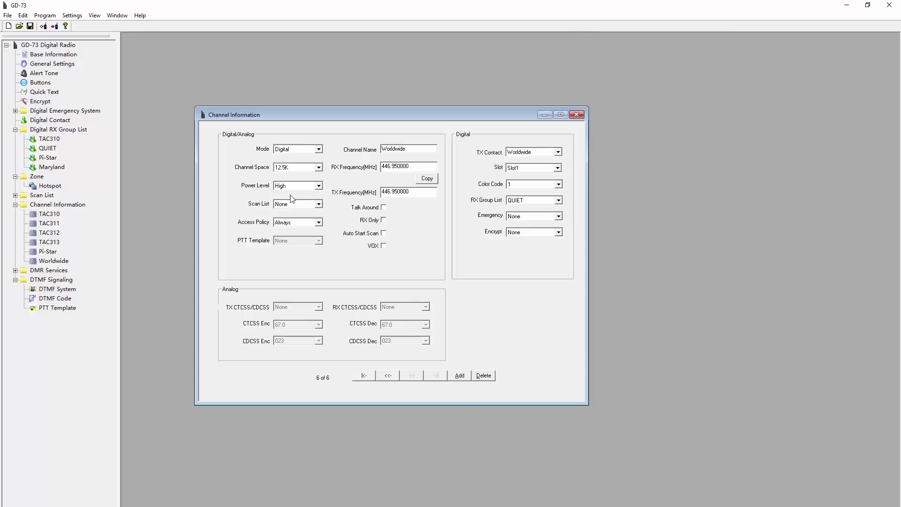
{"action": "type", "text": "North America"}
{"action": "mouse_move", "coordinate": [394, 148]}
{"action": "left_mouse_down"}
{"action": "mouse_move", "coordinate": [380, 148]}
{"action": "mouse_move", "coordinate": [381, 191]}
{"action": "left_mouse_up"}
{"action": "left_click", "coordinate": [318, 185]}
{"action": "left_click", "coordinate": [286, 200]}
{"action": "type", "text": "446.950000446.950000"}
{"action": "left_click", "coordinate": [530, 200]}
{"action": "left_click", "coordinate": [524, 219]}
Step: Add channel Maryland on 446.950000 MHz, Low power, with Maryland contact and RX group list
{"action": "left_click", "coordinate": [459, 375]}
{"action": "left_click", "coordinate": [318, 185]}
{"action": "left_click", "coordinate": [291, 167]}
{"action": "left_click", "coordinate": [558, 152]}
{"action": "left_click", "coordinate": [511, 209]}
{"action": "left_click_drag", "start_coordinate": [394, 148], "coordinate": [359, 141]}
{"action": "type", "text": "Maryland"}
{"action": "left_click_drag", "start_coordinate": [413, 165], "coordinate": [347, 164]}
{"action": "type", "text": "446.950000"}
{"action": "left_click_drag", "start_coordinate": [408, 191], "coordinate": [381, 191]}
{"action": "type", "text": "446.950000"}
{"action": "left_click", "coordinate": [558, 200]}
{"action": "left_click", "coordinate": [523, 239]}
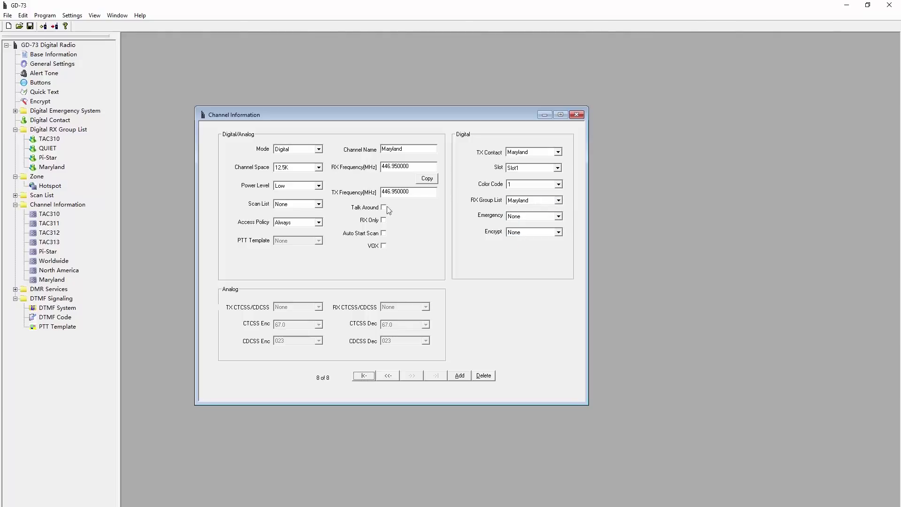
{"action": "left_click", "coordinate": [576, 115]}
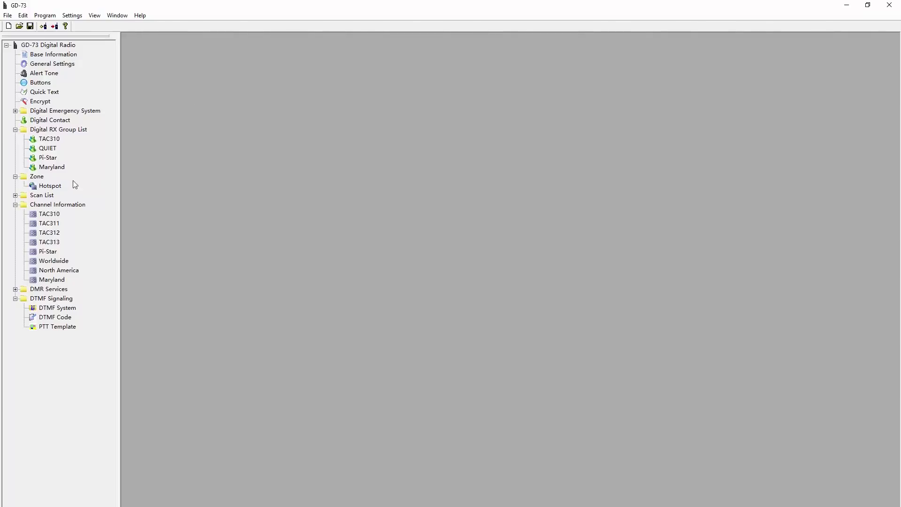
Step: Add TAC311 and each remaining available channel to the Hotspot zone's members, then close it
{"action": "double_click", "coordinate": [53, 189]}
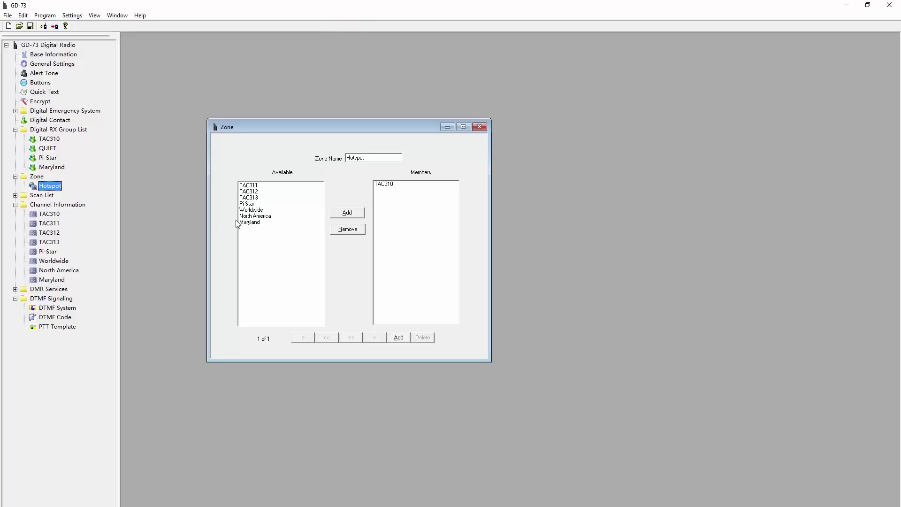
{"action": "left_click", "coordinate": [254, 186]}
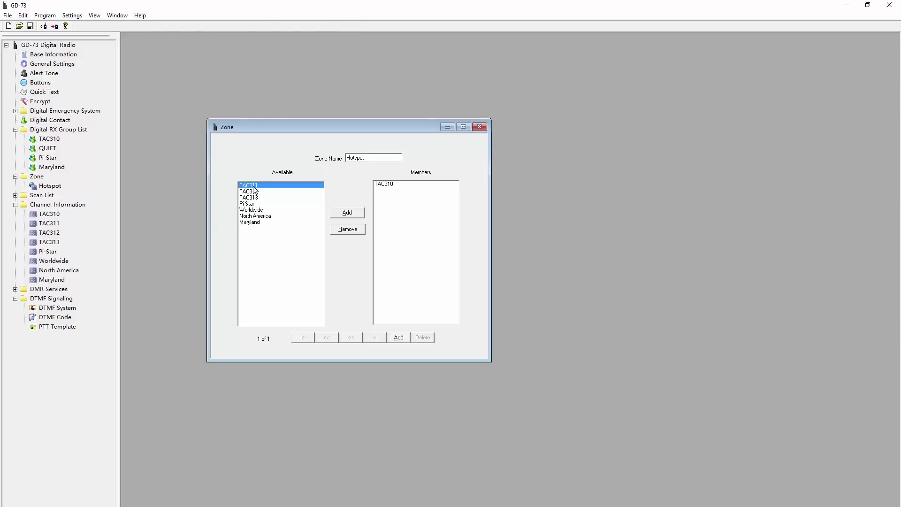
{"action": "left_click", "coordinate": [358, 216]}
{"action": "left_click", "coordinate": [358, 216]}
{"action": "left_click", "coordinate": [358, 216]}
{"action": "left_click", "coordinate": [357, 215]}
{"action": "left_click", "coordinate": [357, 216]}
{"action": "left_click", "coordinate": [358, 216]}
{"action": "left_click", "coordinate": [357, 216]}
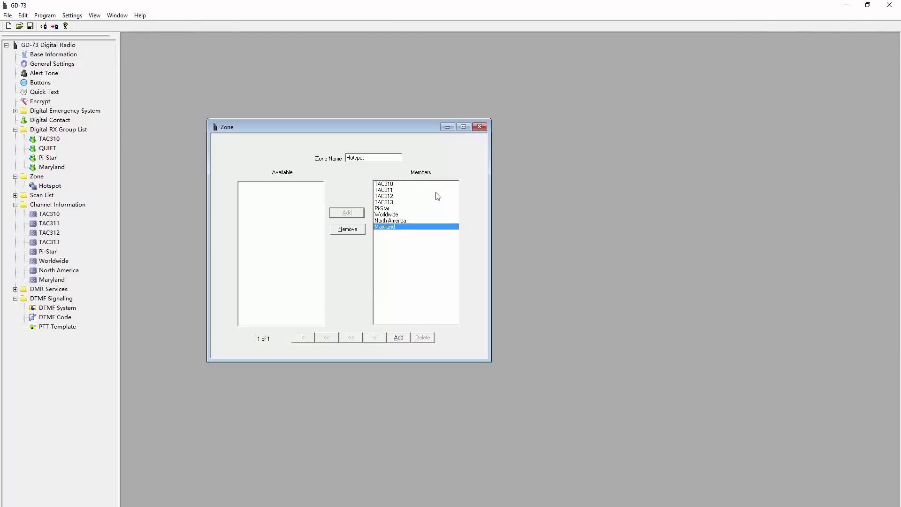
{"action": "left_click", "coordinate": [478, 129]}
{"action": "left_click", "coordinate": [49, 288]}
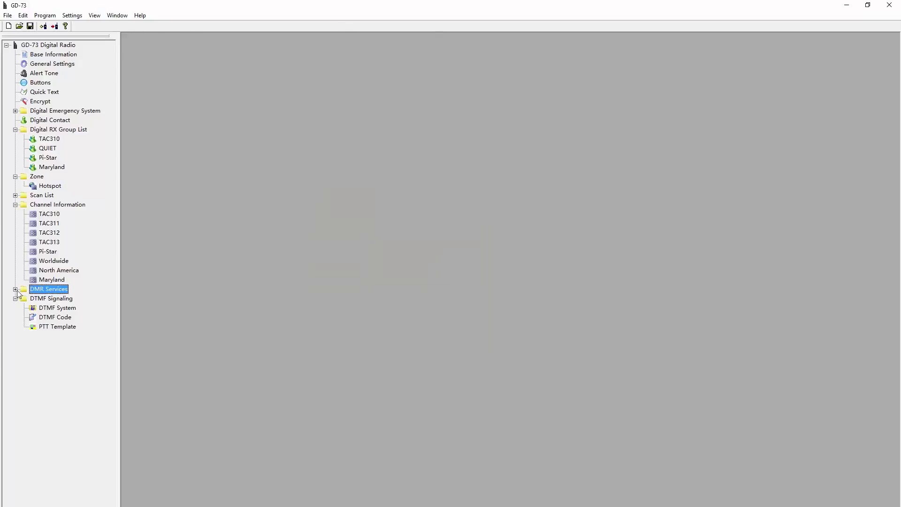
Step: Review the DMR Services settings, leaving radio enable encode at None
{"action": "left_click", "coordinate": [15, 289]}
{"action": "left_click", "coordinate": [49, 298]}
{"action": "left_click", "coordinate": [356, 254]}
{"action": "left_click", "coordinate": [357, 256]}
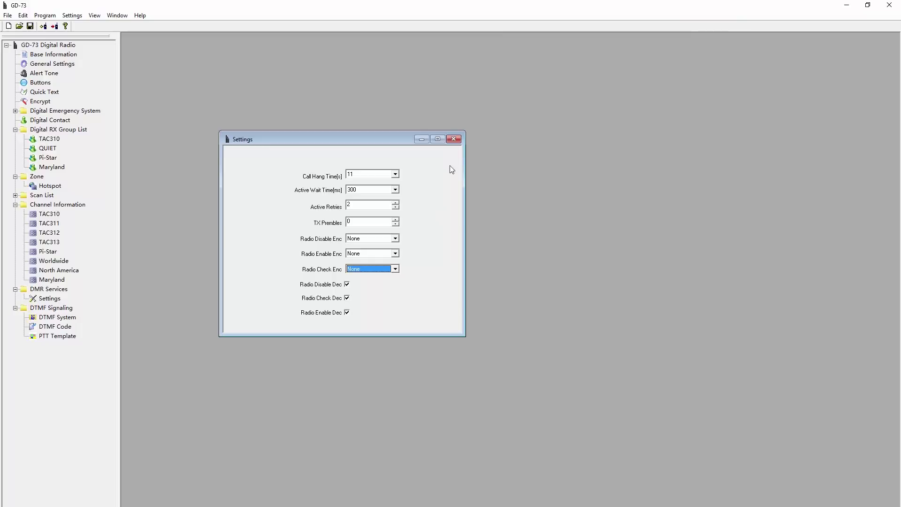
{"action": "left_click", "coordinate": [453, 138]}
Step: Check the DTMF System, DTMF Code and PTT Template windows, then close them
{"action": "left_click", "coordinate": [57, 317]}
{"action": "left_click", "coordinate": [59, 326]}
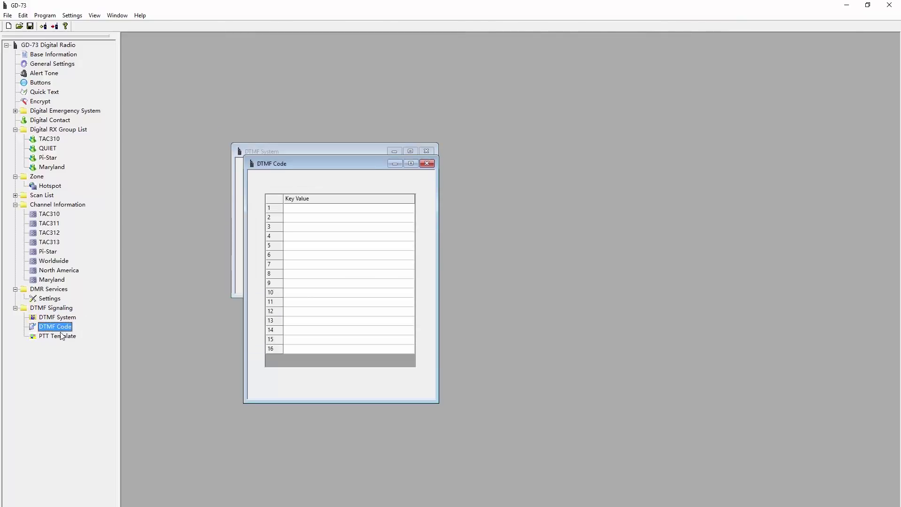
{"action": "left_click", "coordinate": [57, 336]}
{"action": "left_click", "coordinate": [470, 177]}
{"action": "left_click", "coordinate": [427, 164]}
{"action": "left_click", "coordinate": [426, 151]}
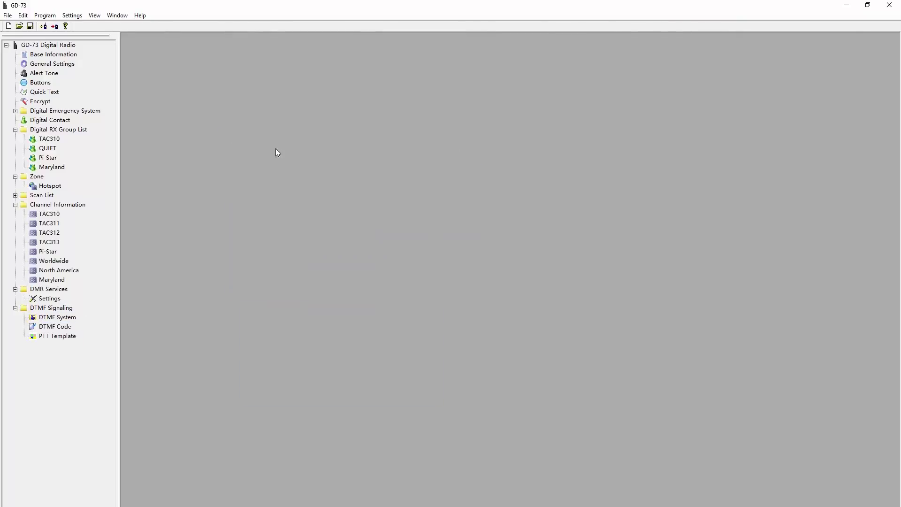
Step: Save the codeplug as 'GD-73 Tac 2023' in the Ham Radio folder
{"action": "left_click", "coordinate": [30, 26]}
{"action": "left_click", "coordinate": [429, 229]}
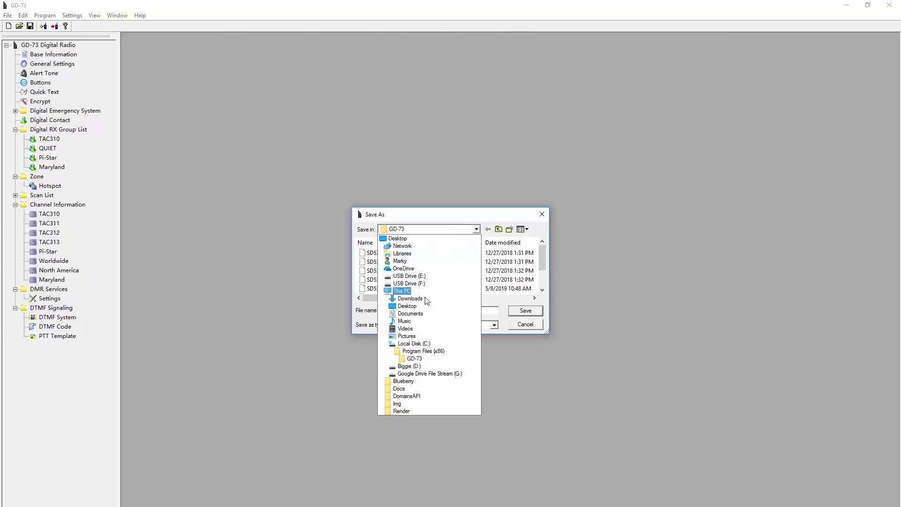
{"action": "left_click", "coordinate": [402, 291]}
{"action": "type", "text": "GD-73 Tac 2023"}
{"action": "key", "text": "Return"}
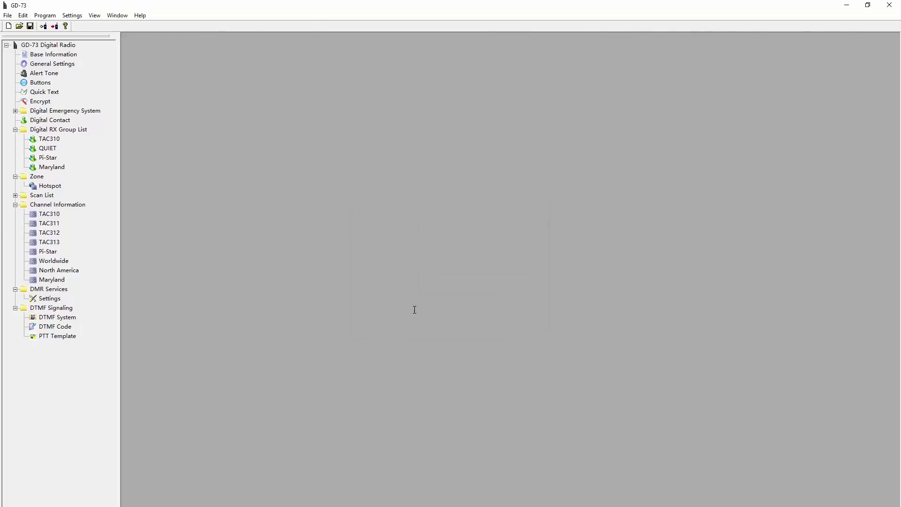
{"action": "left_click", "coordinate": [55, 27]}
Step: Write the codeplug to the GD-73 radio and acknowledge the Program Successfully message
{"action": "left_click", "coordinate": [55, 26]}
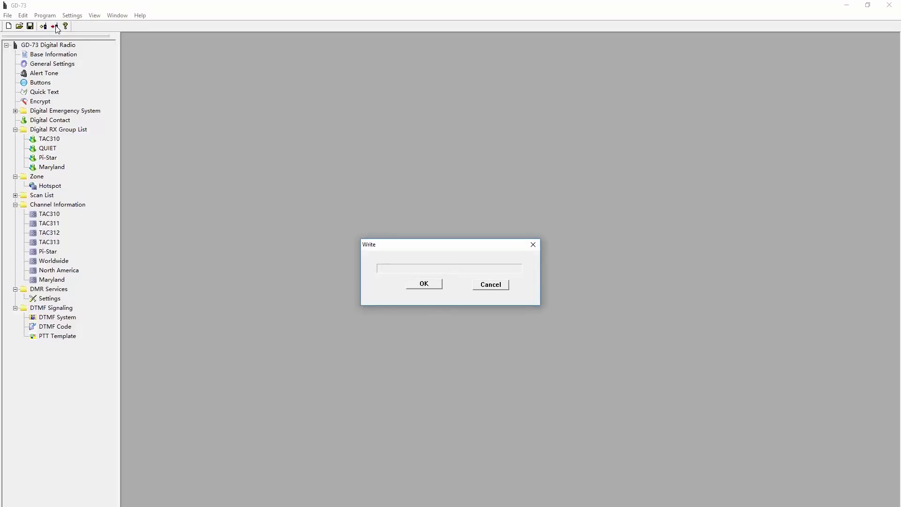
{"action": "left_click", "coordinate": [422, 284]}
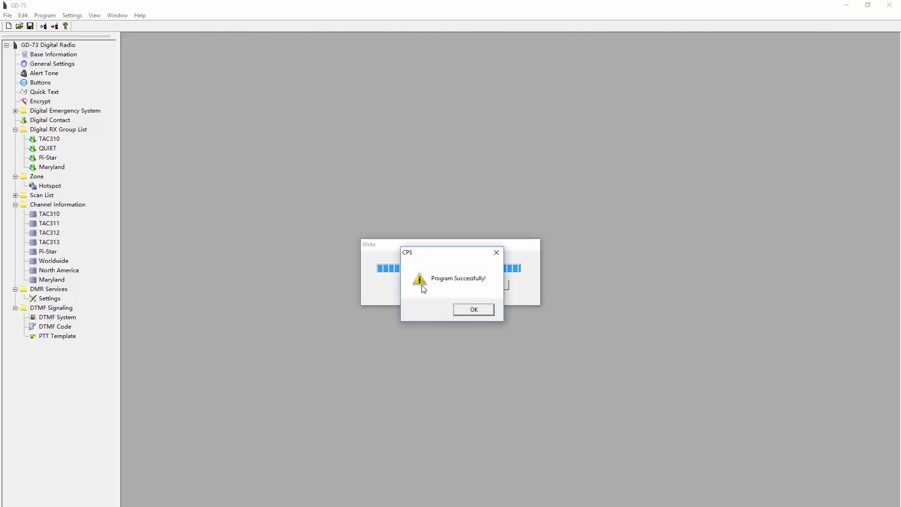
{"action": "left_click", "coordinate": [466, 312]}
{"action": "left_click", "coordinate": [466, 311]}
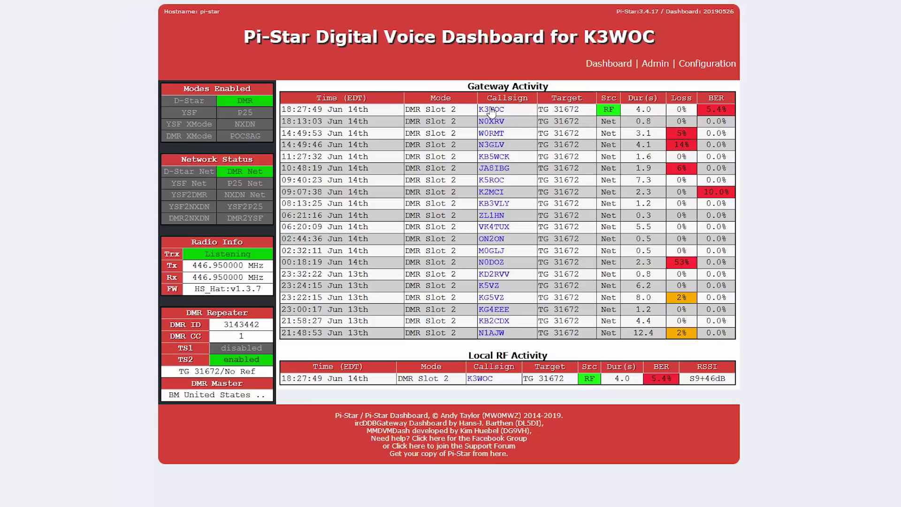